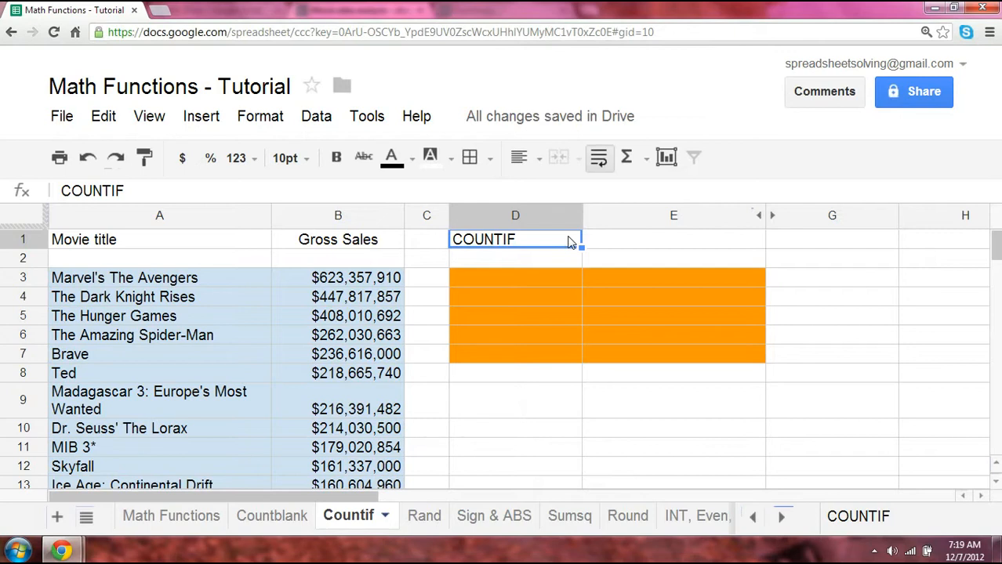
# Enter the syntax note COUNTIF(dataset, criteria) in cell E1, beside the COUNTIF heading.
pyautogui.press('Right')
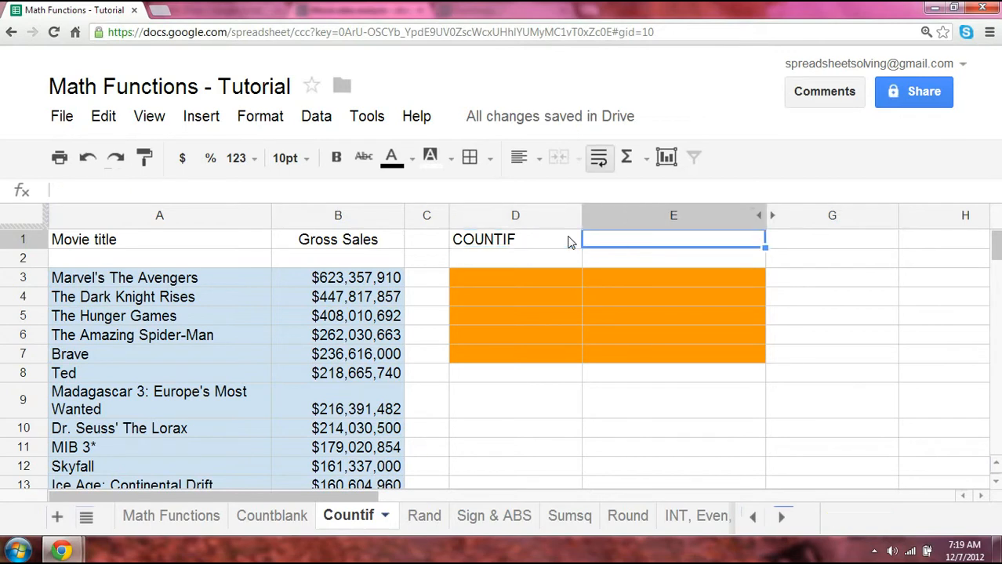
pyautogui.write('COUNT')
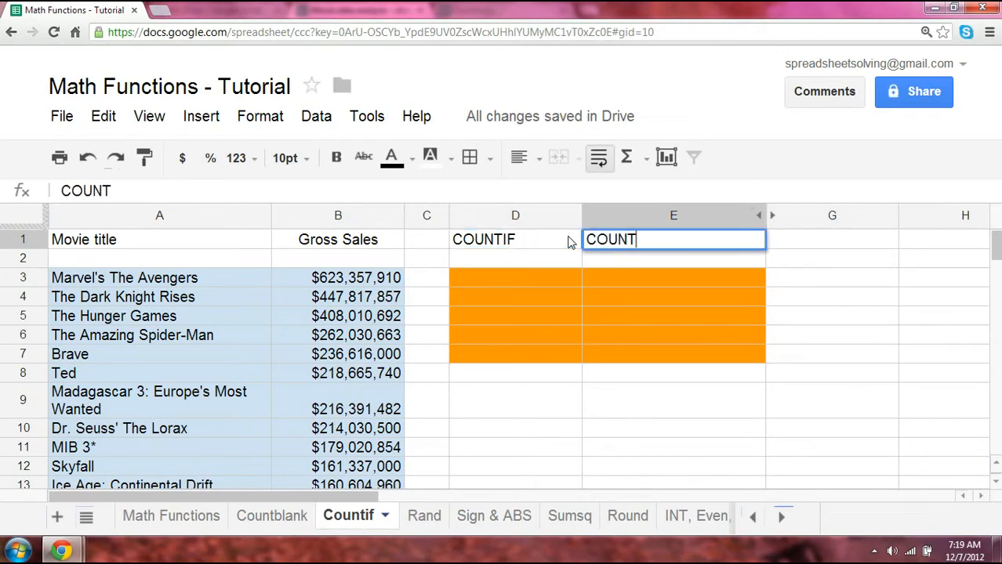
pyautogui.write('IF(dataset,')
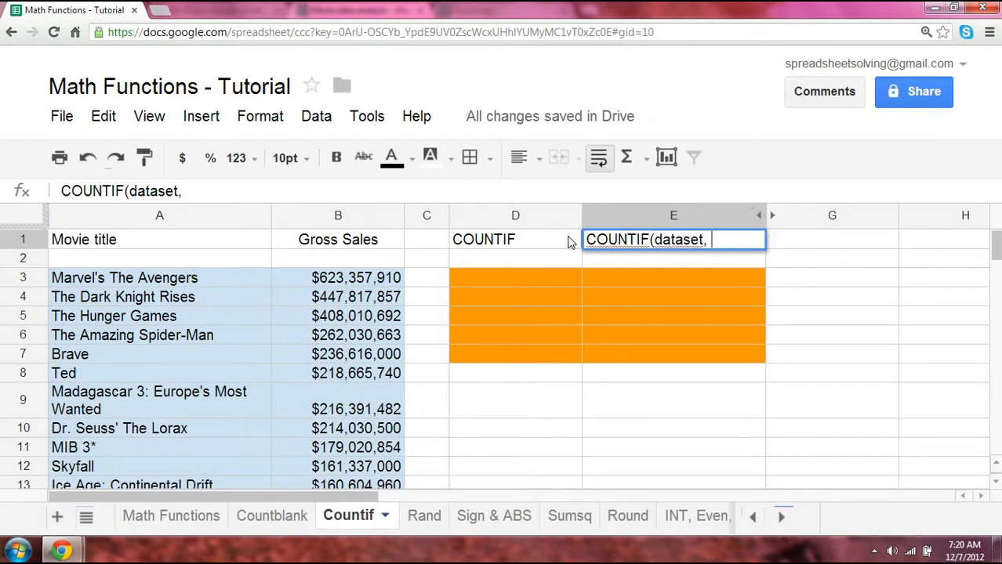
pyautogui.write('criteria)')
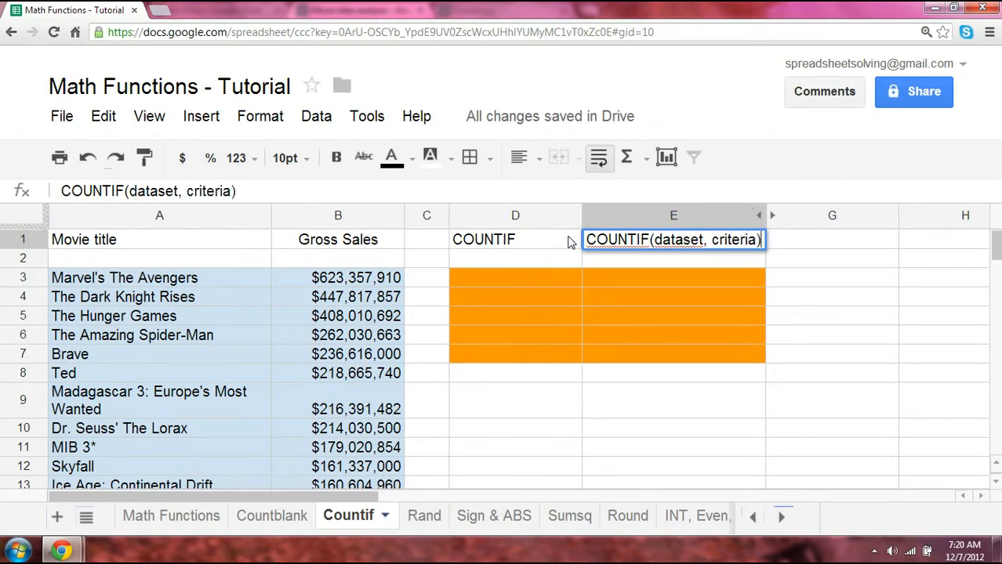
pyautogui.press('Return')
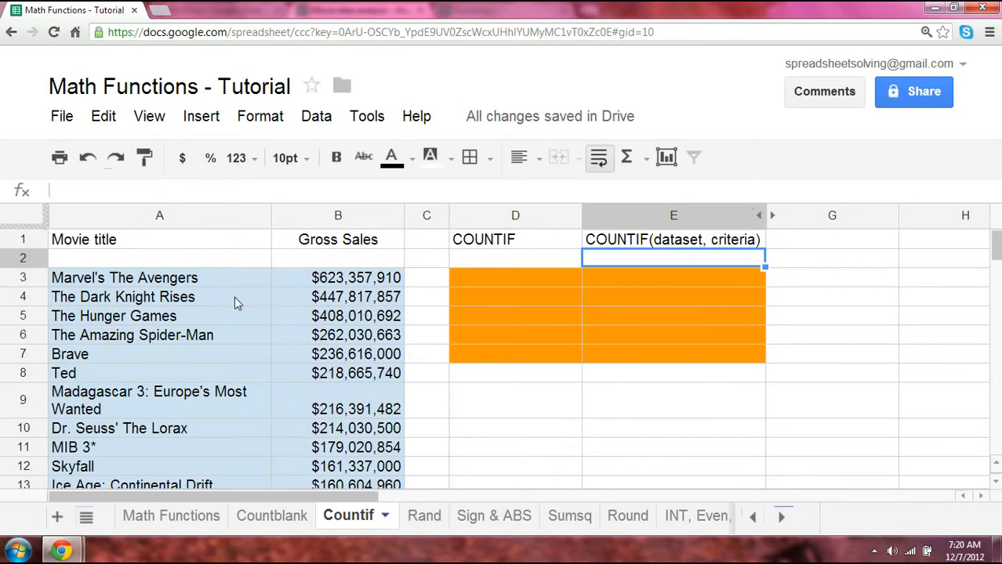
# Label cell D3 as movies with "the".
pyautogui.click(514, 278)
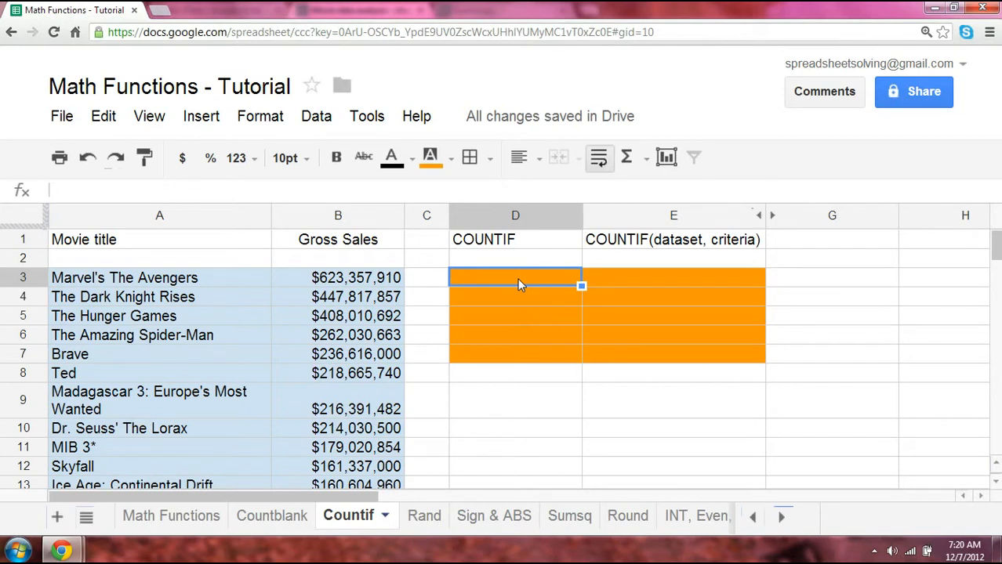
pyautogui.write('movies with "the"')
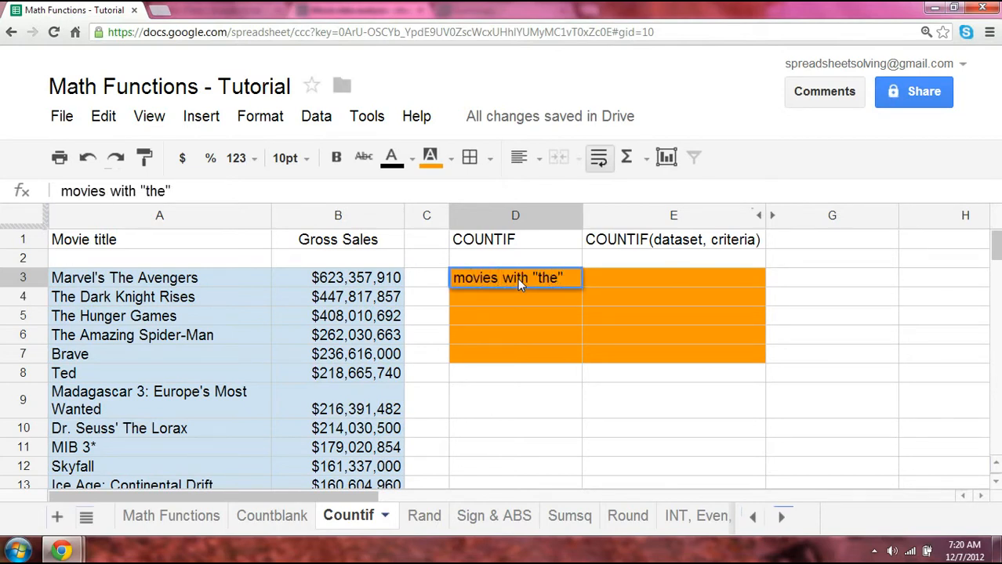
pyautogui.press('Return')
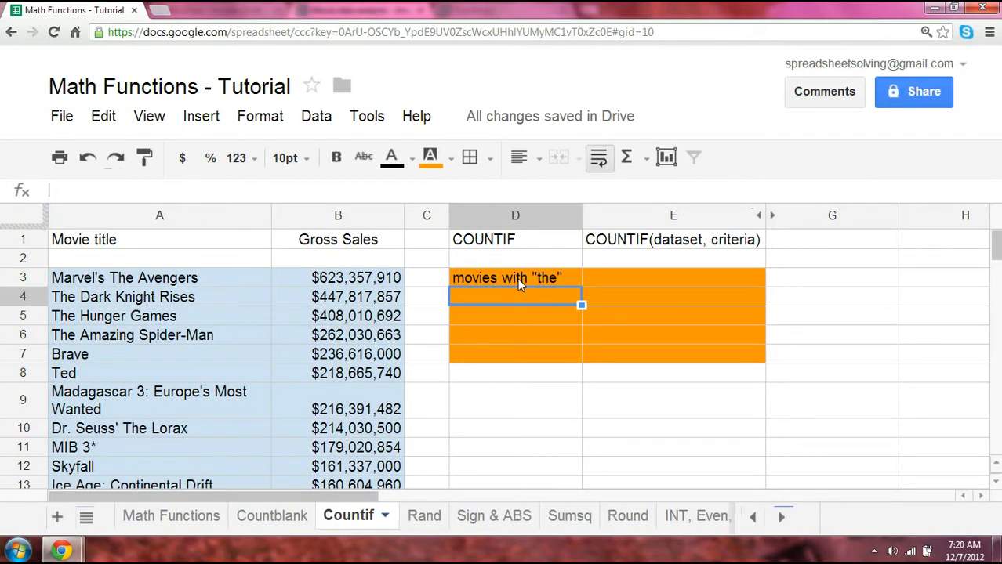
# In E3, count the movie titles matching "the*" with the formula =countif(A3:A102, "the*").
pyautogui.press('Up')
pyautogui.press('Right')
pyautogui.write('-=')
pyautogui.press('BackSpace')
pyautogui.press('BackSpace')
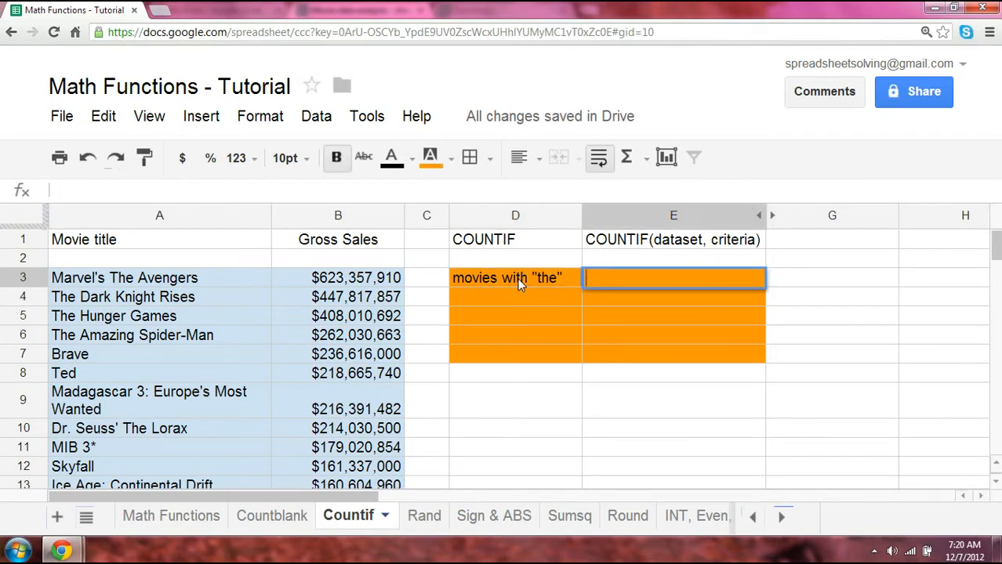
pyautogui.write('=countif(')
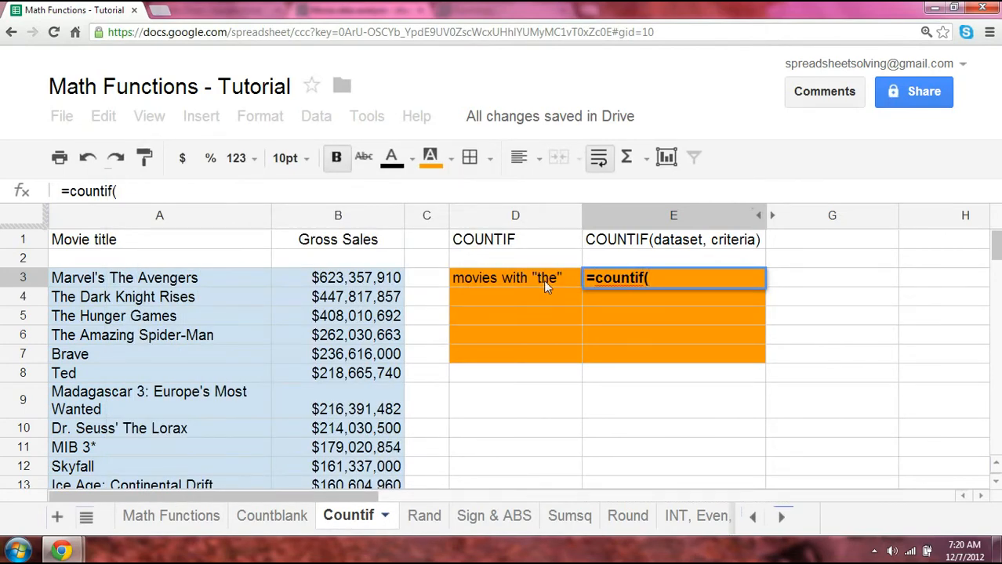
pyautogui.click(202, 282)
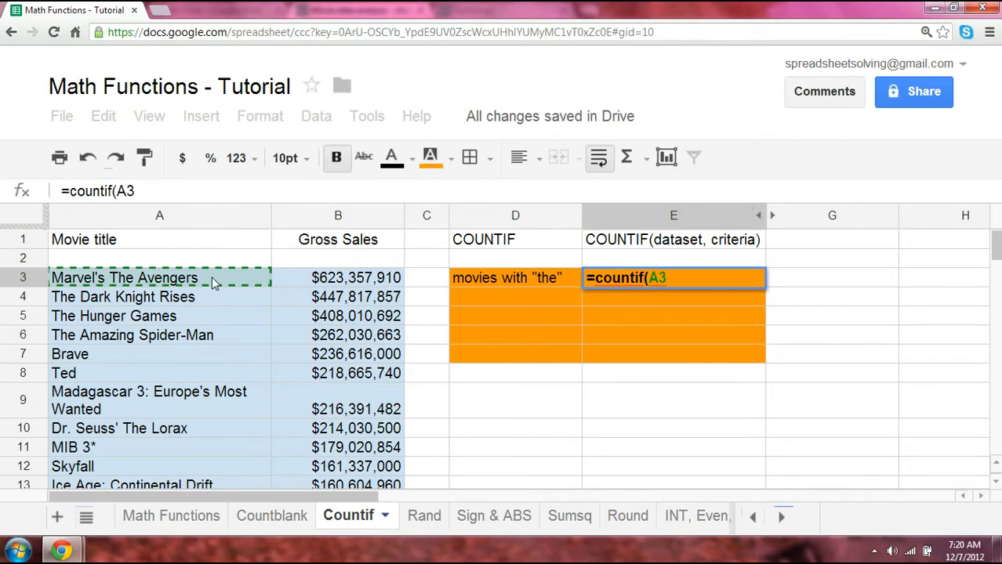
pyautogui.hotkey('ctrl', 'shift', 'Down')
pyautogui.write(',')
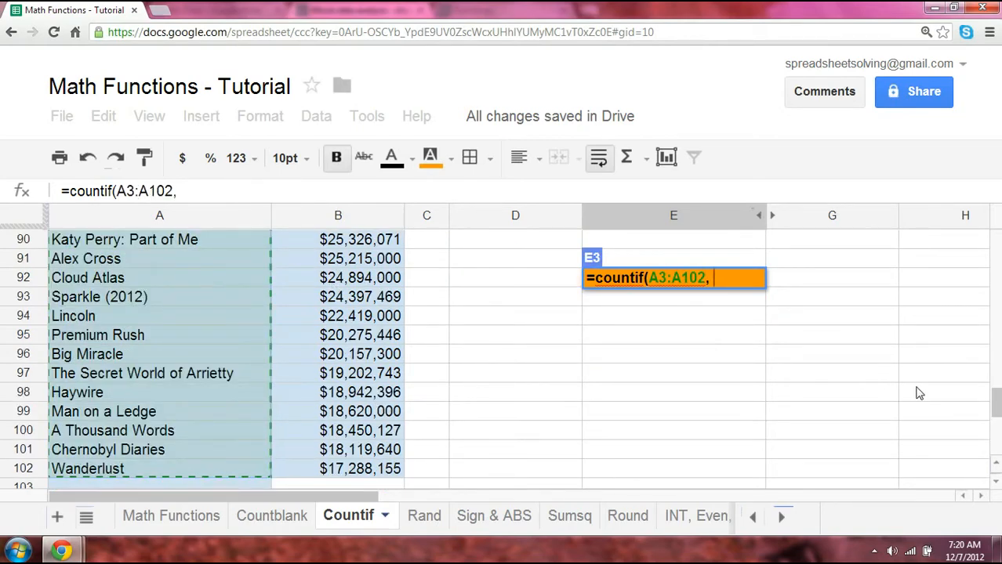
pyautogui.moveTo(995, 402); pyautogui.dragTo(995, 244)
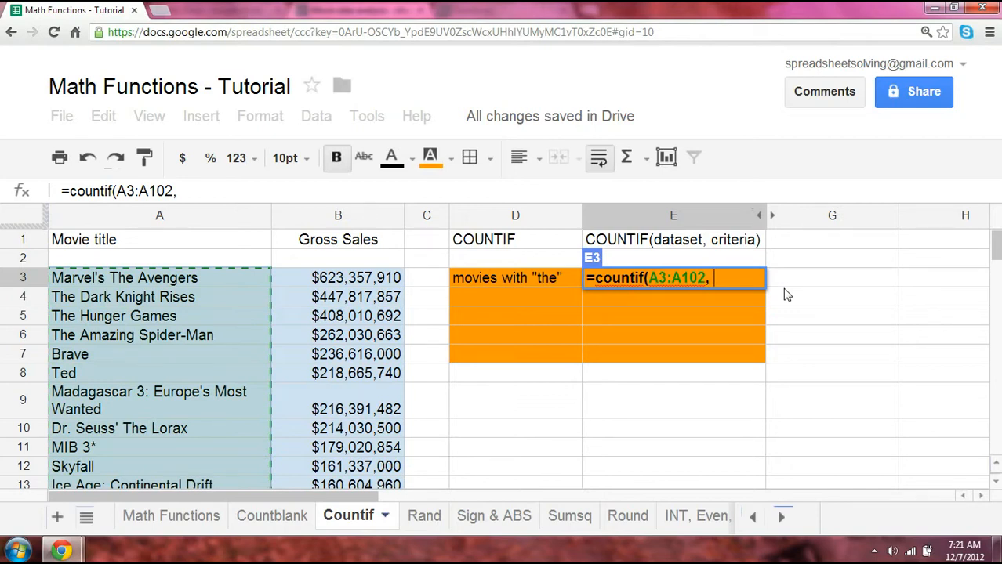
pyautogui.write('"the')
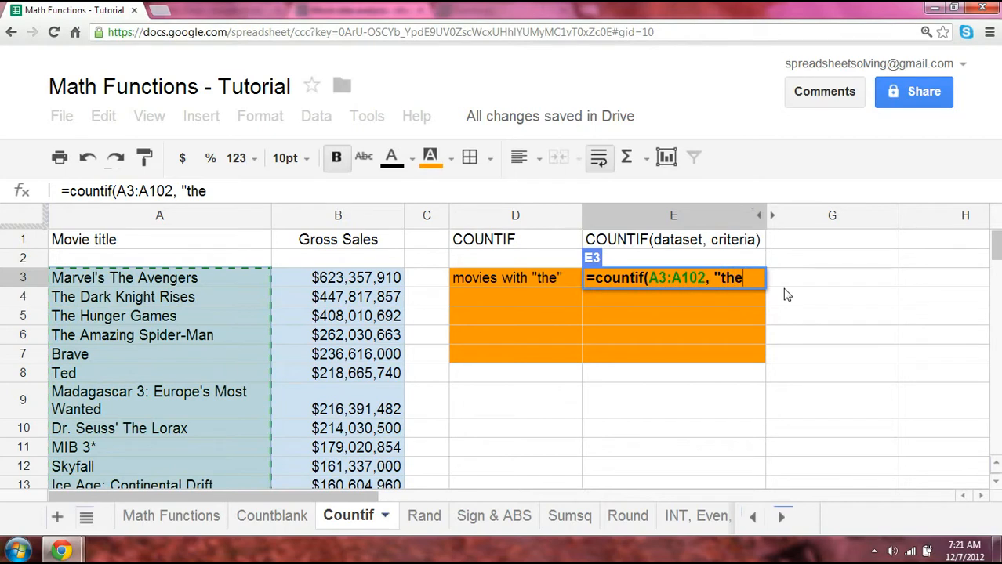
pyautogui.write('*")')
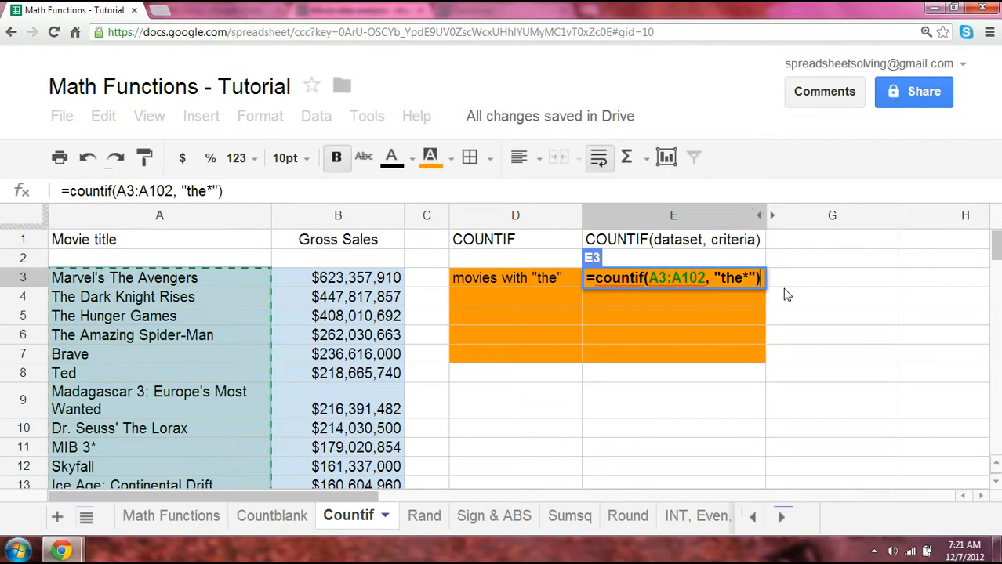
pyautogui.press('Return')
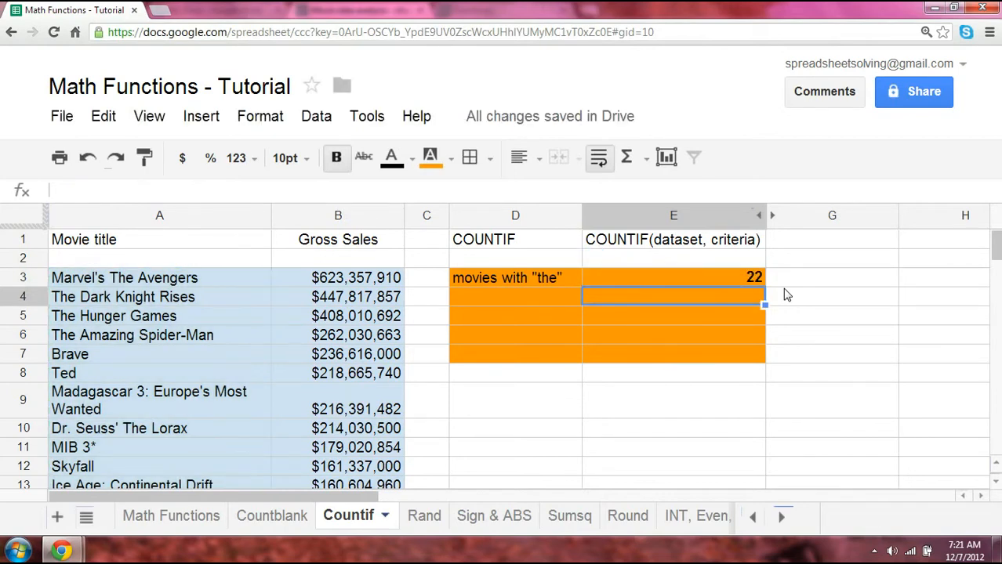
pyautogui.press('Up')
pyautogui.press('Left')
pyautogui.press('Left')
pyautogui.press('Left')
pyautogui.press('Left')
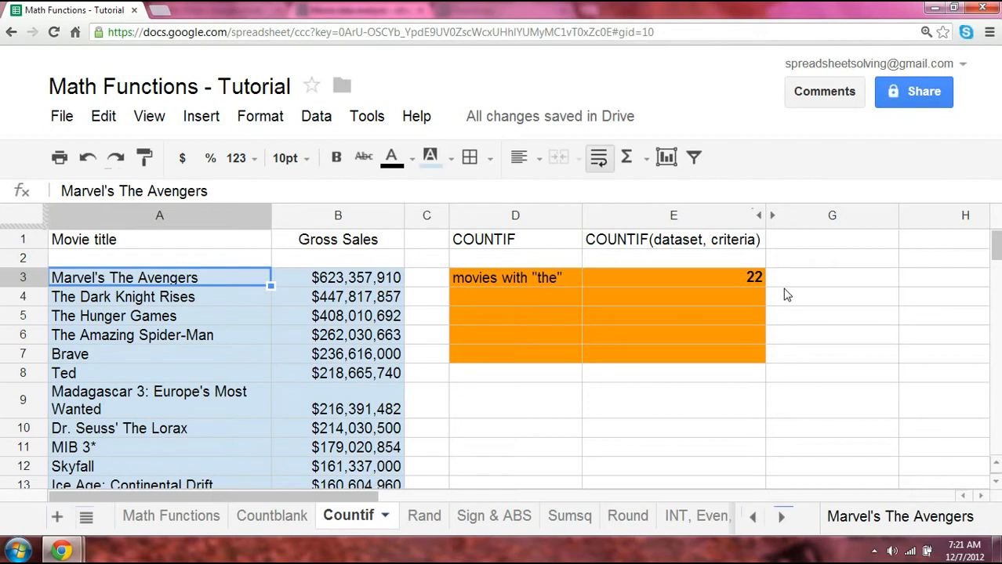
pyautogui.press('Right')
pyautogui.press('Right')
pyautogui.press('Right')
pyautogui.press('Right')
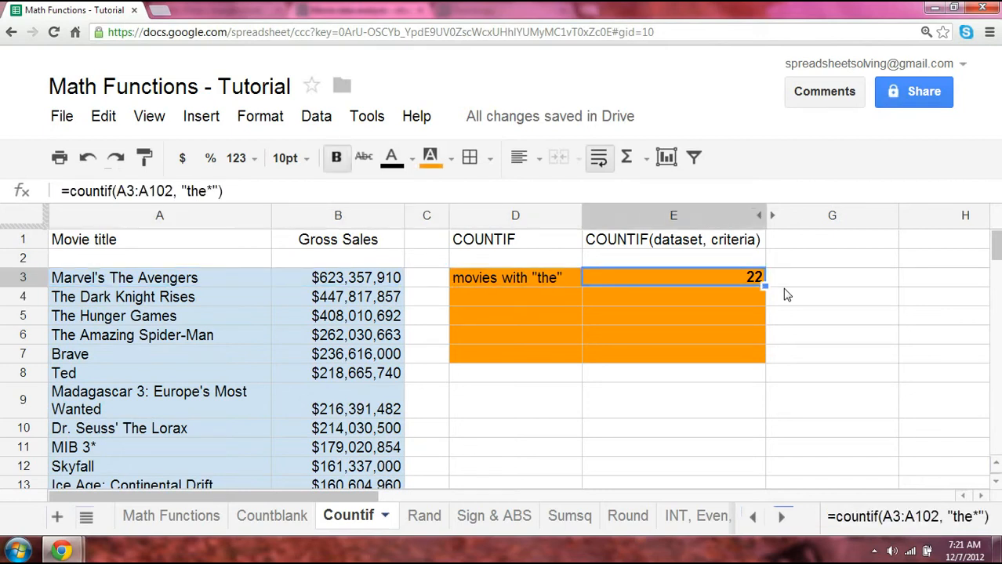
pyautogui.press('Left')
pyautogui.press('Left')
pyautogui.press('Right')
pyautogui.press('Down')
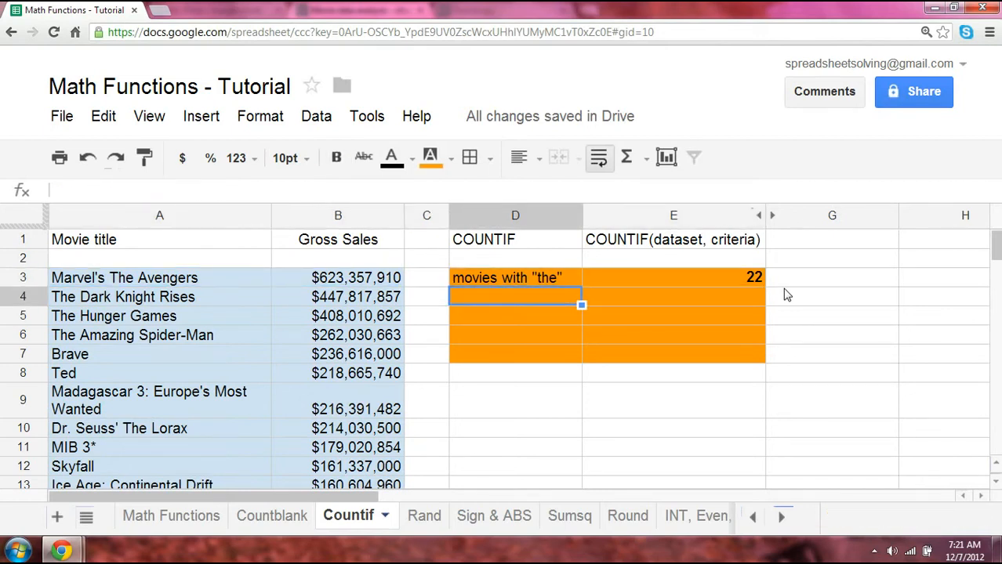
# Replace the movie titles Ted in A8 and Dr. Seuss' The Lorax in A10 with a single asterisk (*) each.
pyautogui.press('Left')
pyautogui.press('Left')
pyautogui.press('Left')
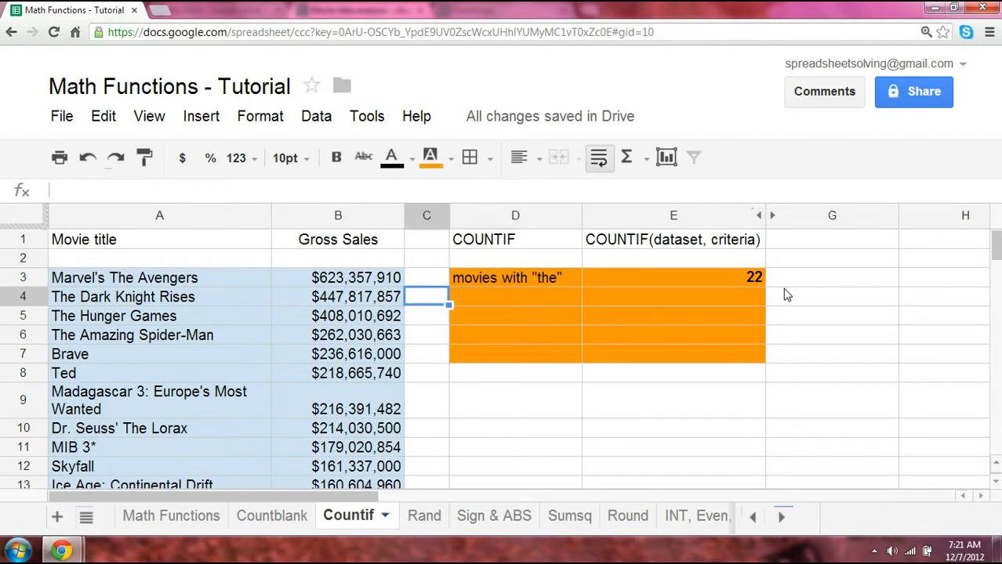
pyautogui.press('Down')
pyautogui.press('Down')
pyautogui.press('Down')
pyautogui.press('Down')
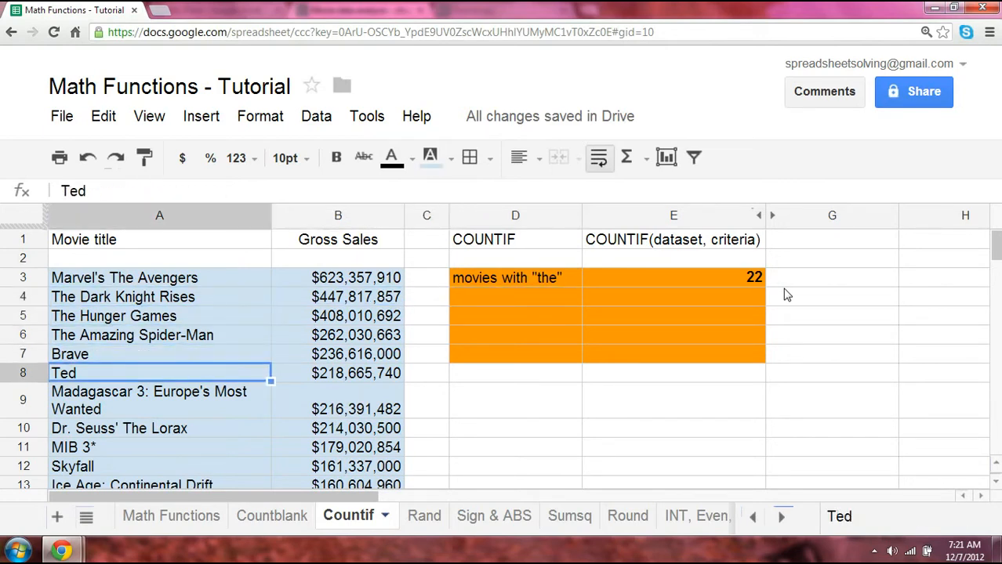
pyautogui.write('*')
pyautogui.press('Return')
pyautogui.press('Down')
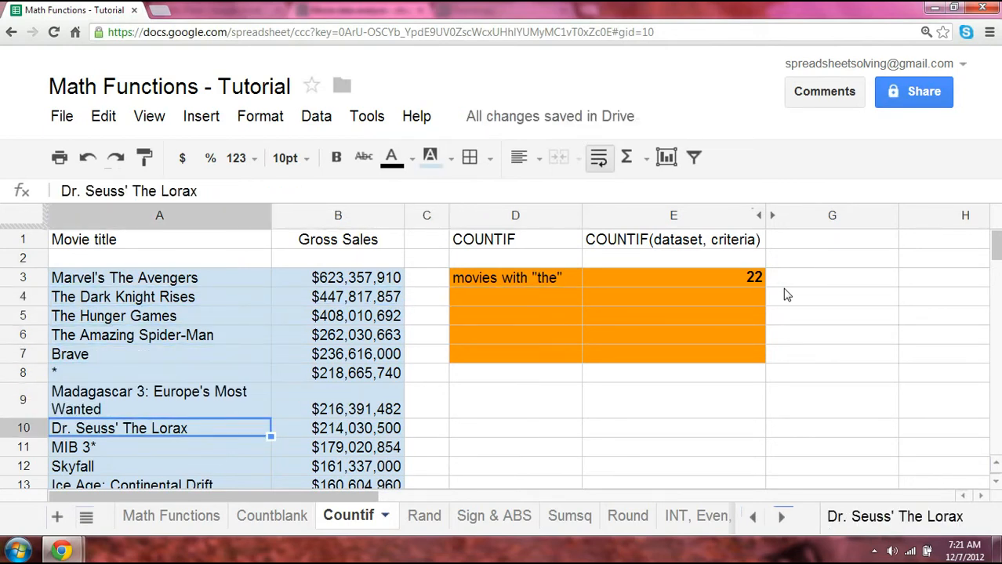
pyautogui.write('*')
pyautogui.press('Return')
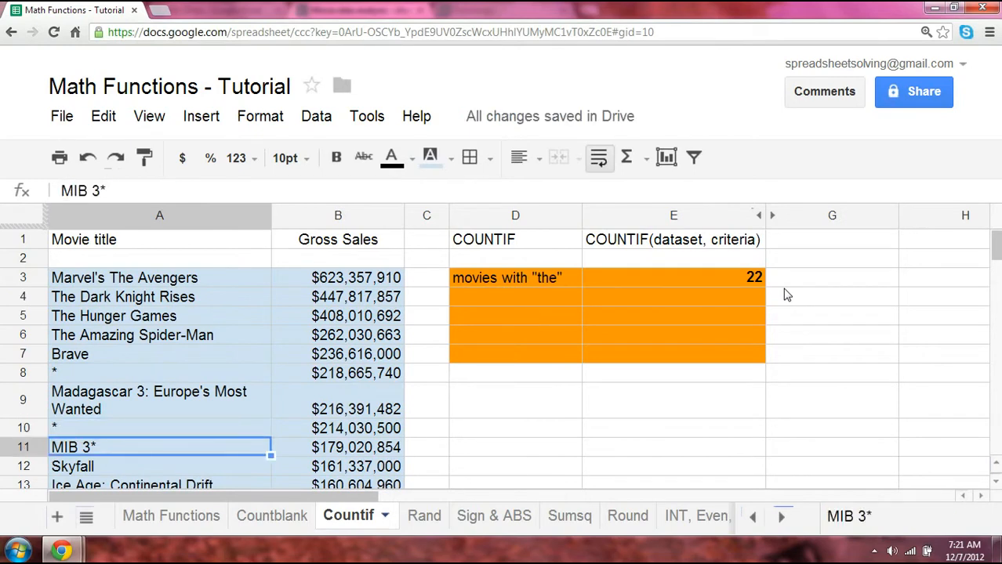
# Enter an asterisk (*) as the label in cell D4.
pyautogui.click(536, 304)
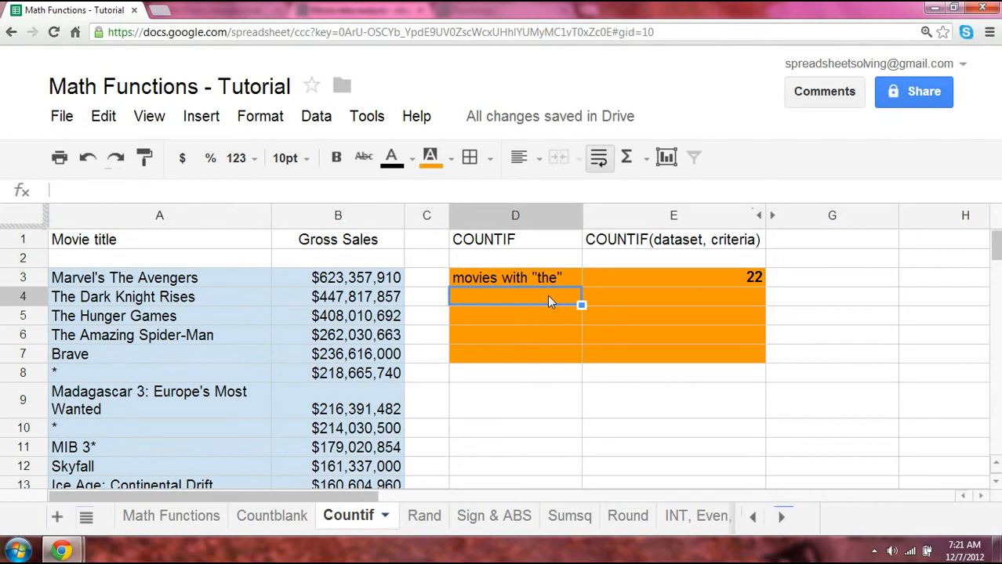
pyautogui.write('*')
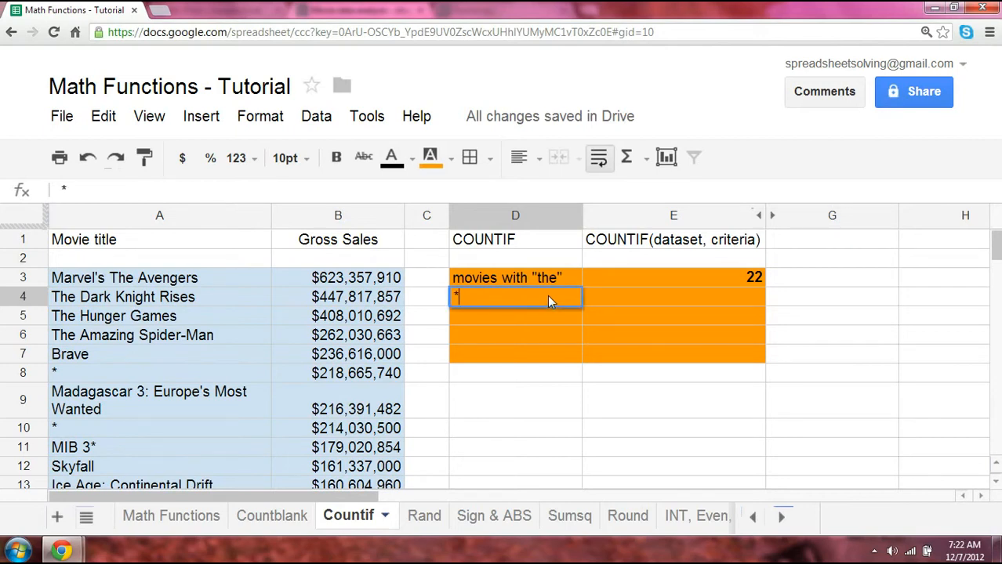
pyautogui.press('Return')
pyautogui.click(549, 301)
pyautogui.press('Tab')
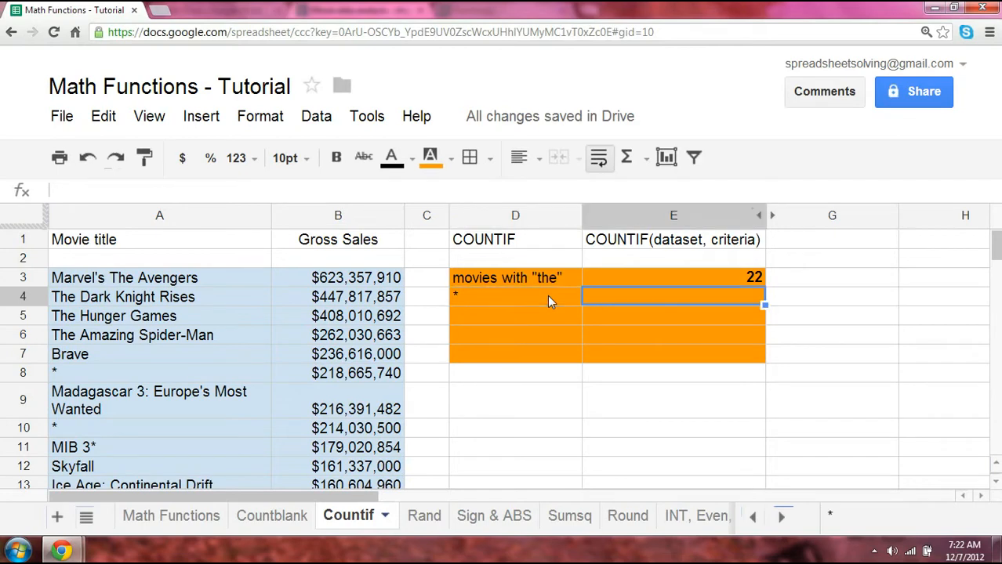
# In E4, count the cells holding a literal asterisk with the formula =countif(A3:A102, "~*").
pyautogui.write('=countif(')
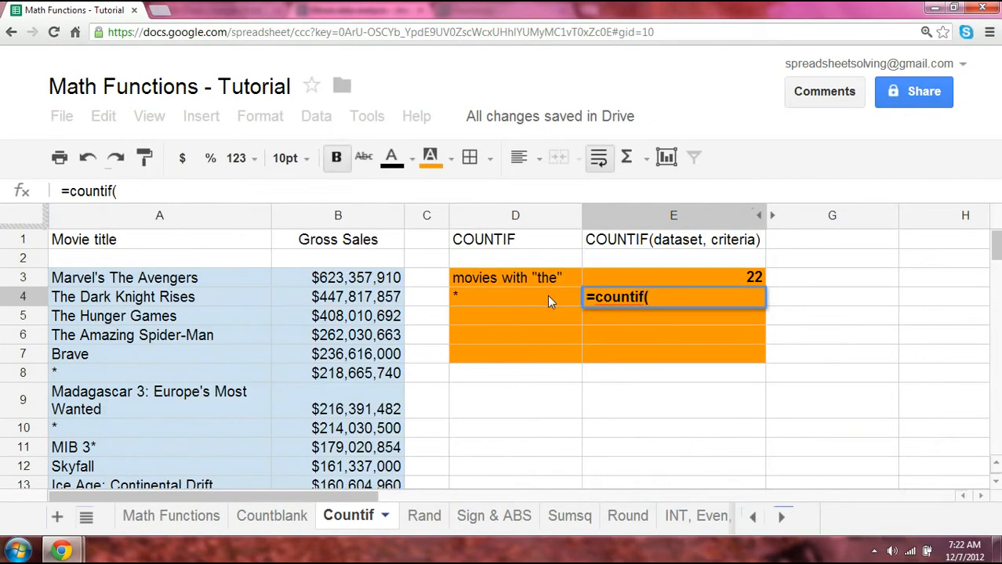
pyautogui.press('Left')
pyautogui.press('Left')
pyautogui.press('Left')
pyautogui.press('Left')
pyautogui.press('Up')
pyautogui.hotkey('ctrl', 'shift', 'Down')
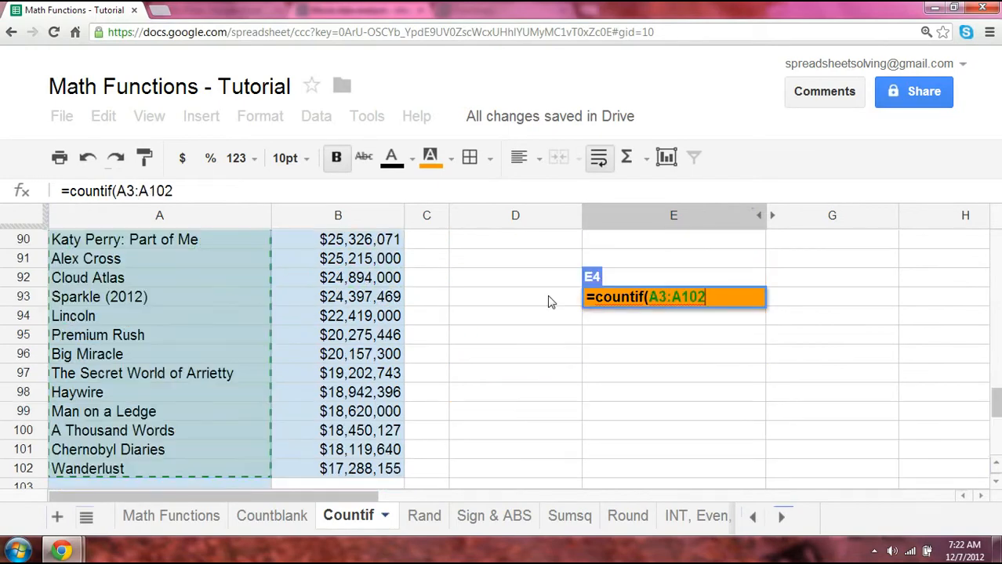
pyautogui.write(',')
pyautogui.moveTo(997, 414); pyautogui.dragTo(997, 249)
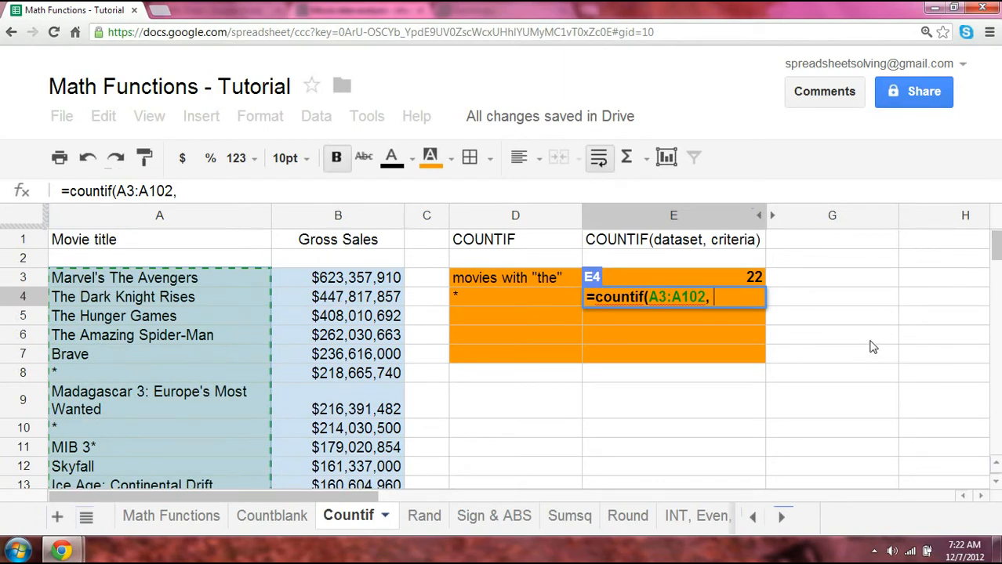
pyautogui.write('"~*')
pyautogui.write('")')
pyautogui.press('Return')
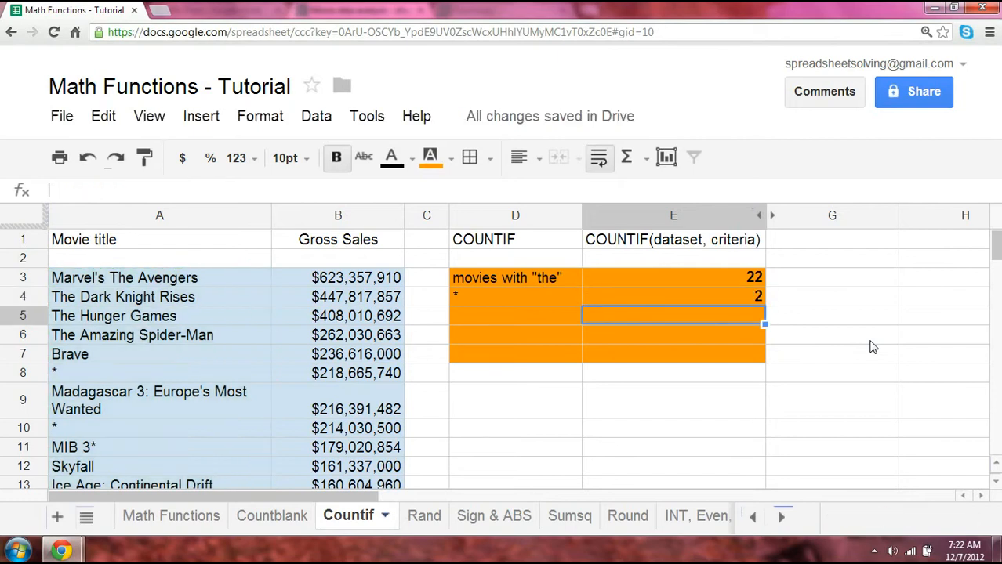
# Check the asterisk entries in A8 and A10 against the COUNTIF formula in E4.
pyautogui.click(378, 409)
pyautogui.click(174, 376)
pyautogui.click(171, 436)
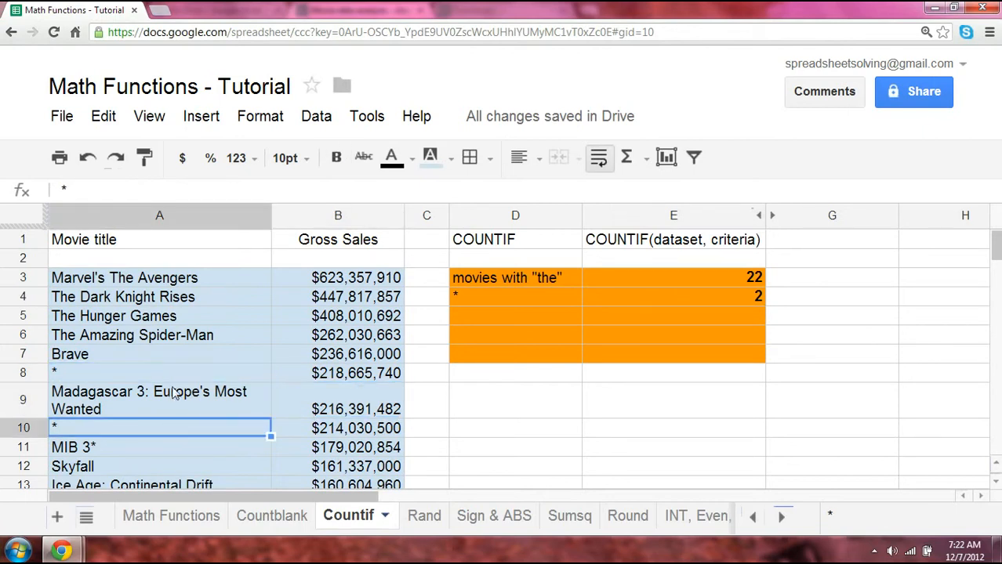
pyautogui.click(172, 374)
pyautogui.click(669, 302)
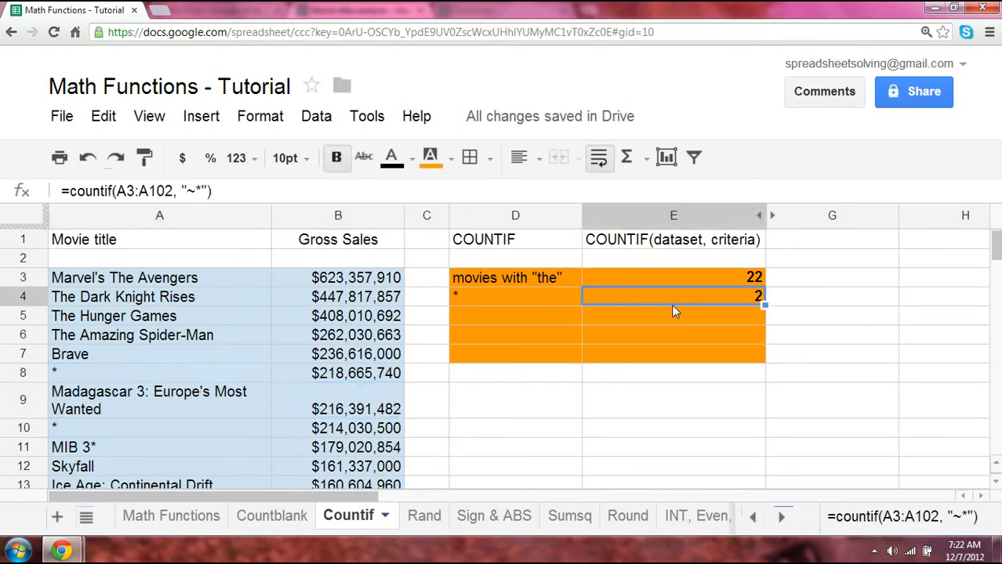
# Enter the gross sales amount $623,357,910 in cell D6.
pyautogui.click(553, 343)
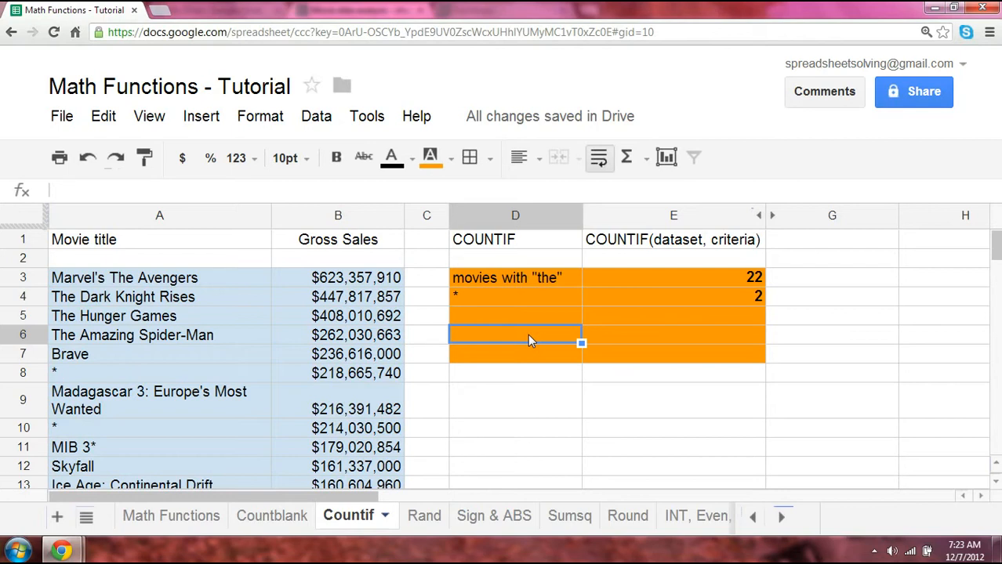
pyautogui.write('$623')
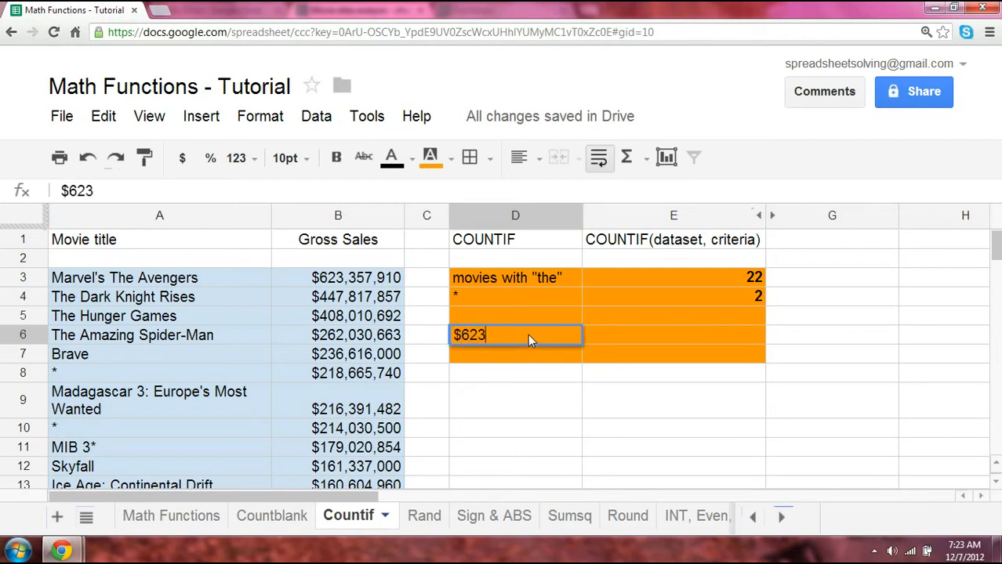
pyautogui.write(',357,910')
pyautogui.press('Return')
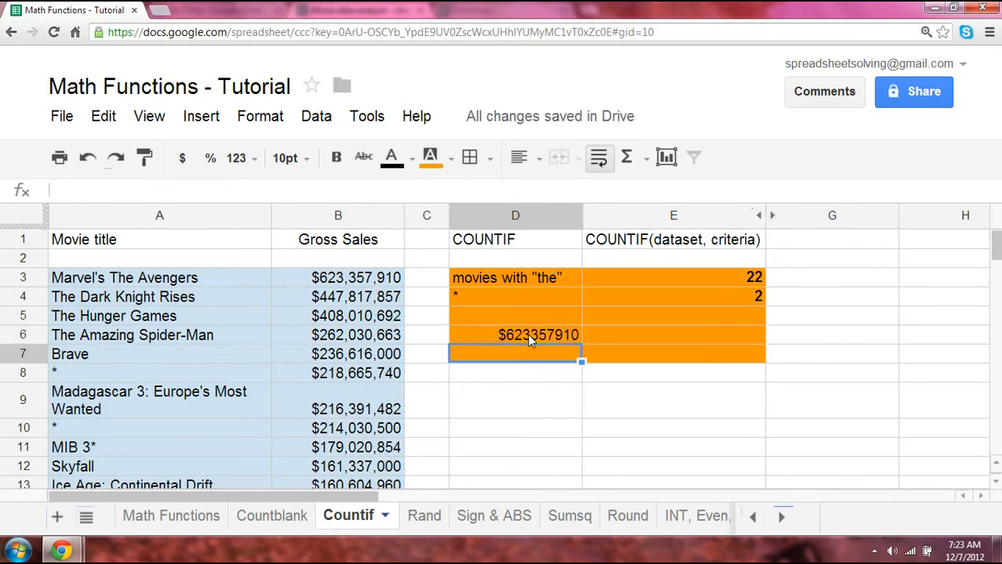
# Start a COUNTIF formula in E6 with the gross sales range B3:B102 as its dataset.
pyautogui.click(527, 334)
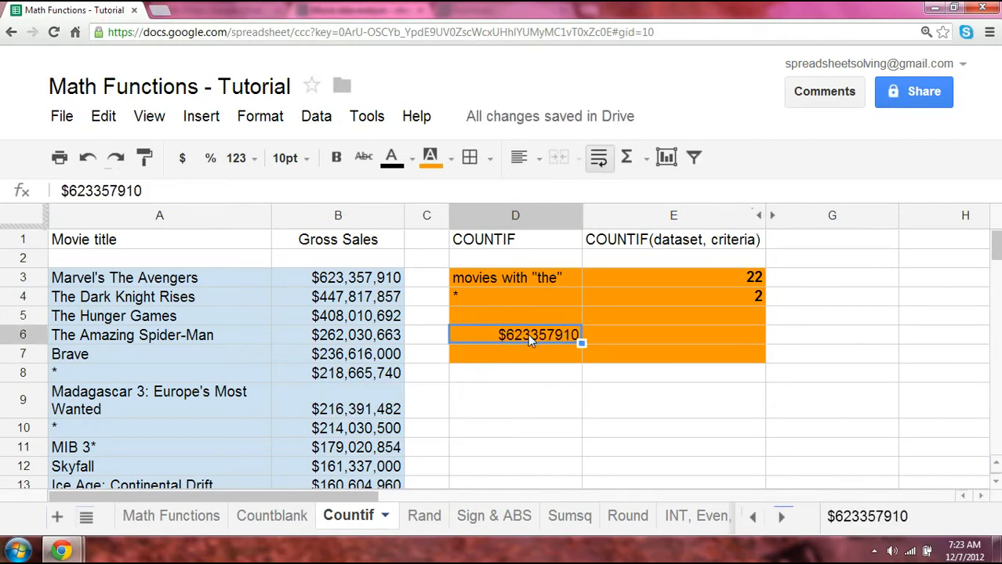
pyautogui.press('Right')
pyautogui.write('=countif(')
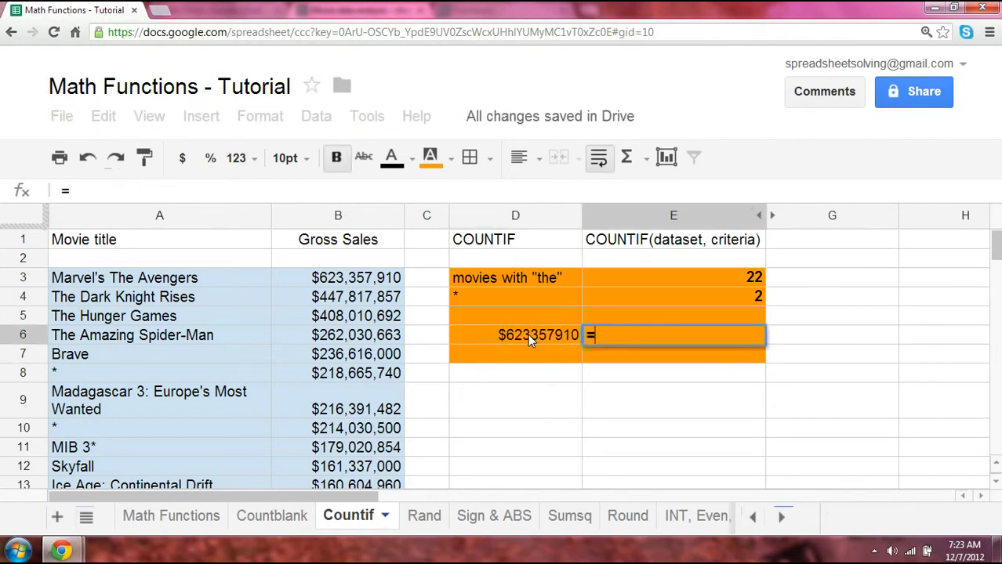
pyautogui.press('Left')
pyautogui.press('Left')
pyautogui.press('Left')
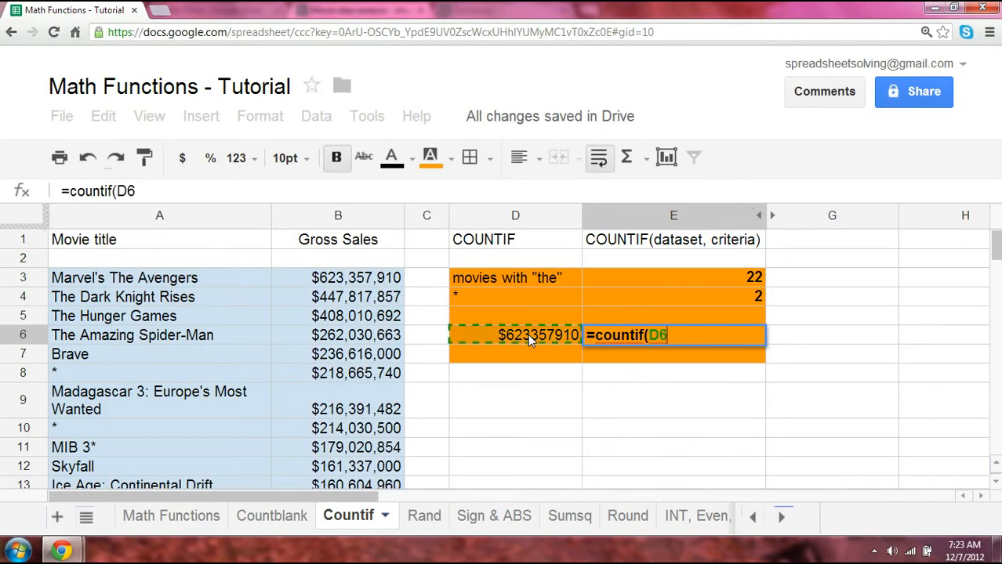
pyautogui.press('Up')
pyautogui.press('Up')
pyautogui.press('Up')
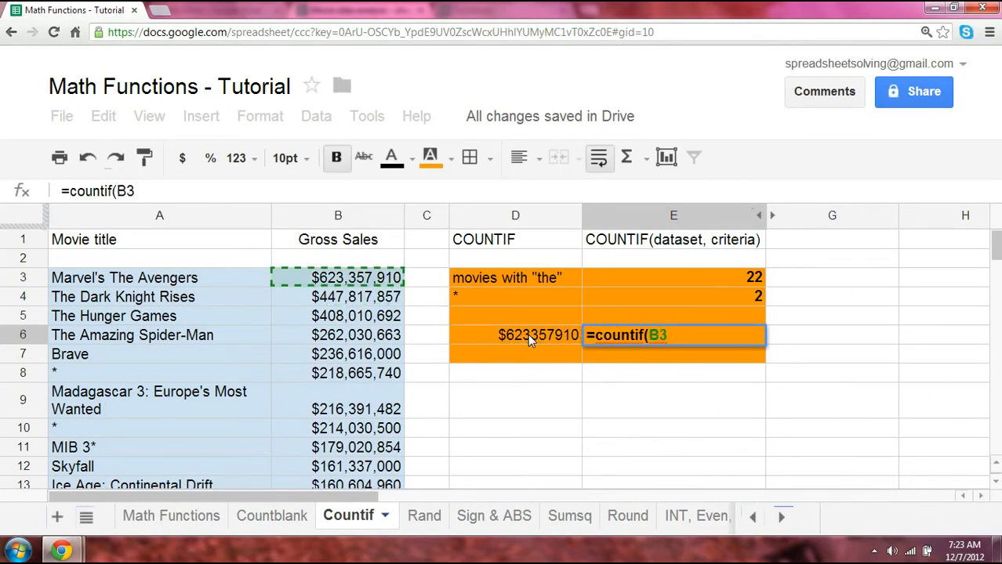
pyautogui.hotkey('ctrl', 'shift', 'Down')
pyautogui.write(',')
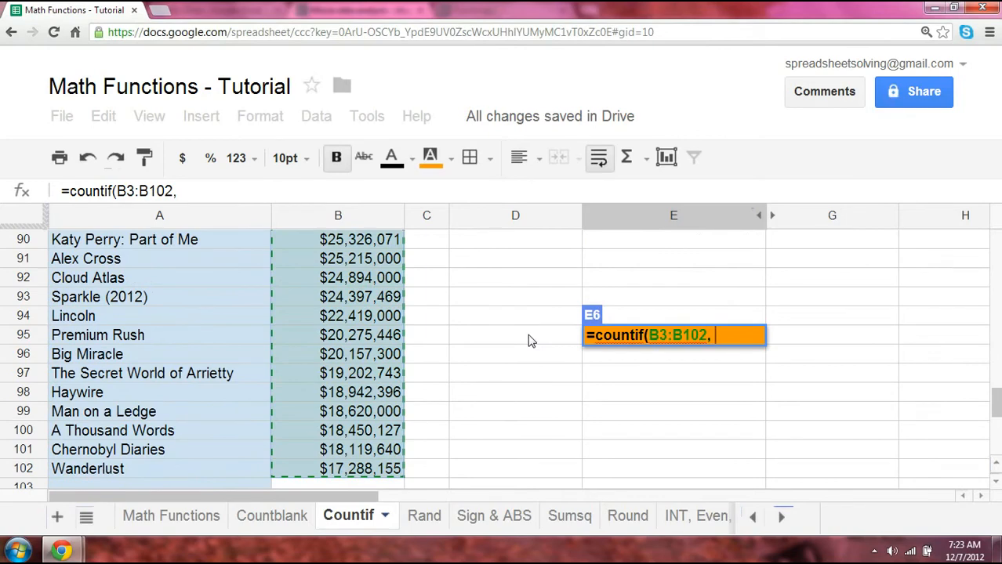
# Use cell D6 as the criterion in E6, completing the formula =countif(B3:B102,D6).
pyautogui.press('Left')
pyautogui.press('Left')
pyautogui.press('Left')
pyautogui.press('Up')
pyautogui.press('Up')
pyautogui.press('Up')
pyautogui.press('Up')
pyautogui.press('Up')
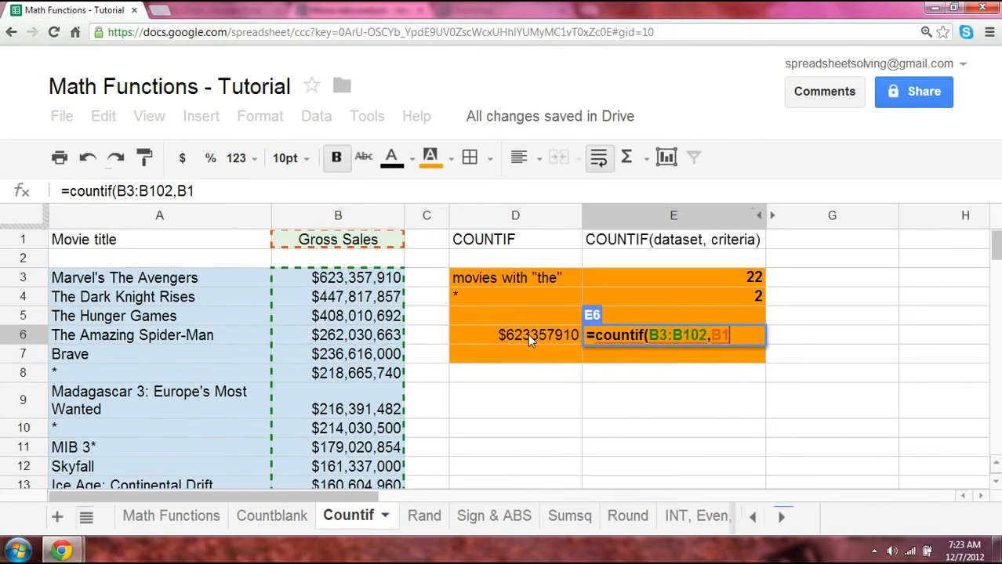
pyautogui.press('Down')
pyautogui.press('Down')
pyautogui.press('Down')
pyautogui.press('Down')
pyautogui.press('Right')
pyautogui.press('Down')
pyautogui.press('Right')
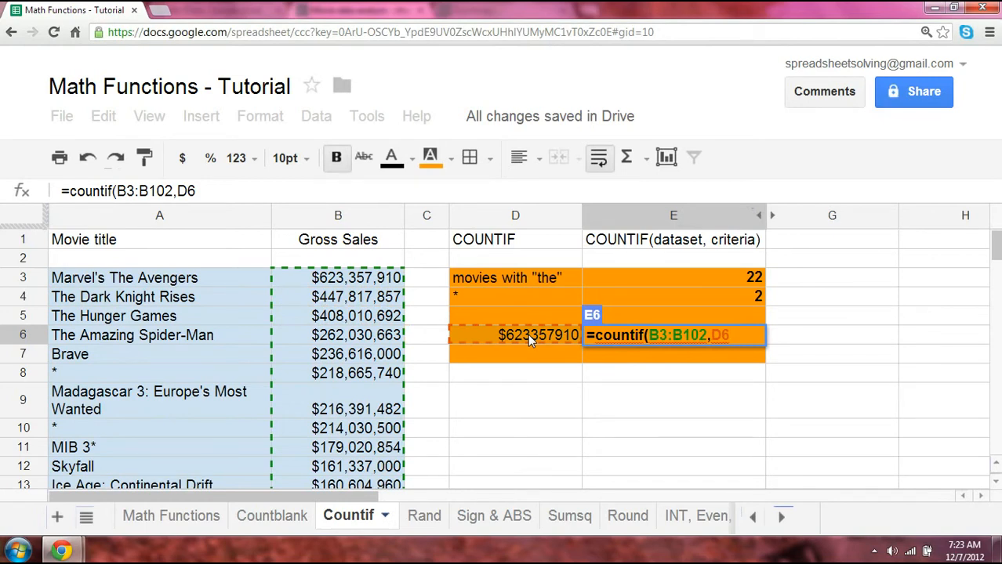
pyautogui.write(')')
pyautogui.press('Return')
pyautogui.click(591, 335)
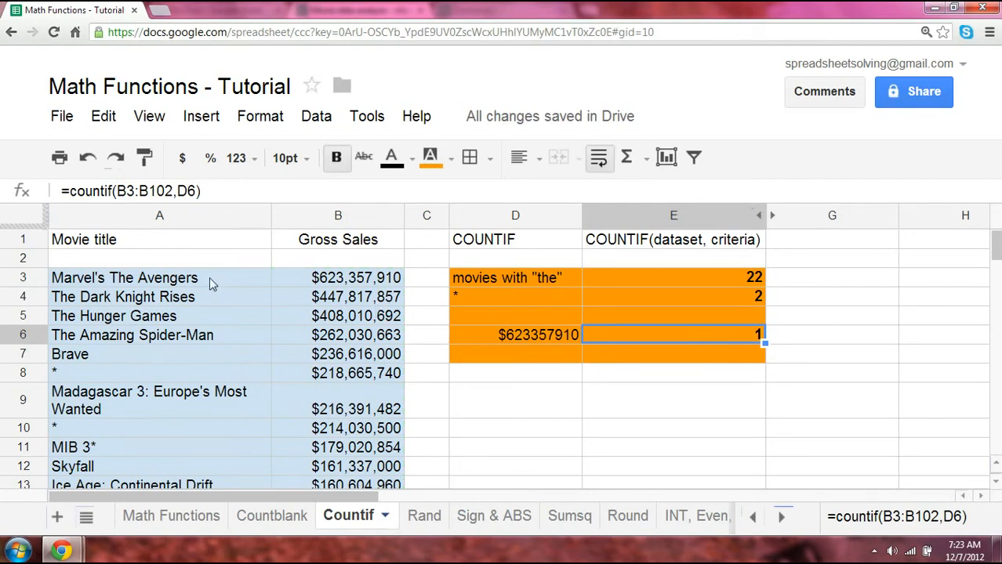
# Enter the label > $50,000,000 in cell D7.
pyautogui.click(532, 355)
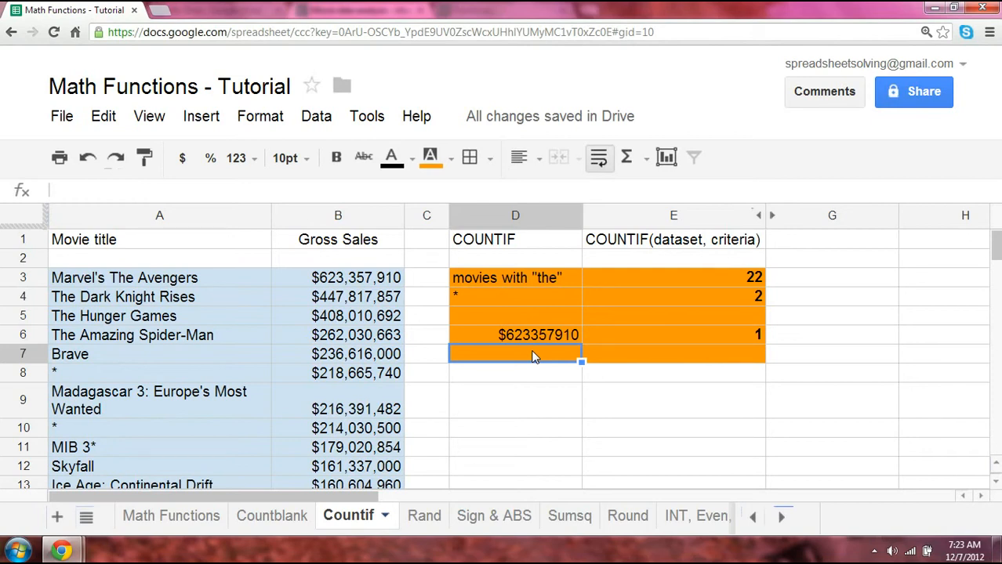
pyautogui.write('>')
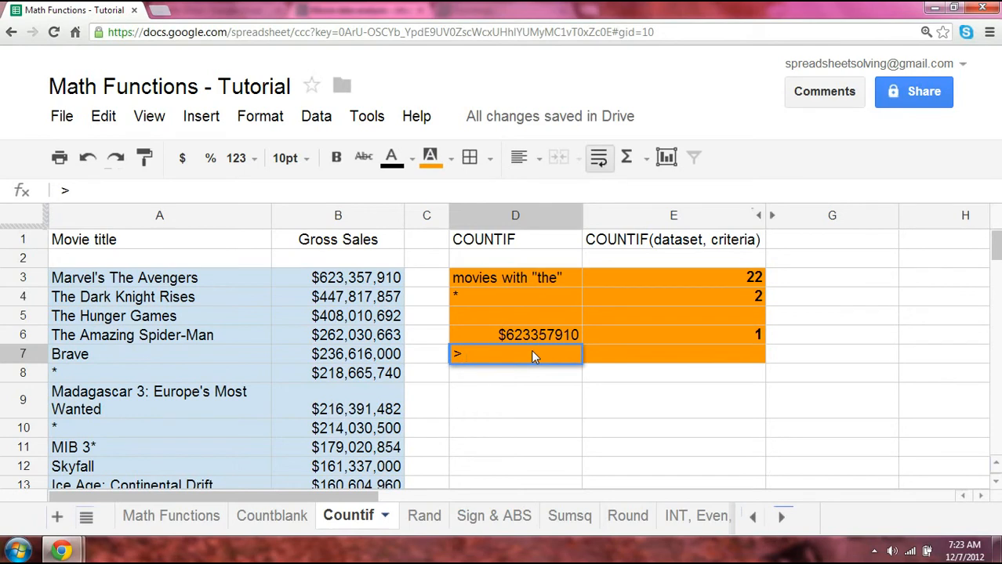
pyautogui.write(' $50,000,000')
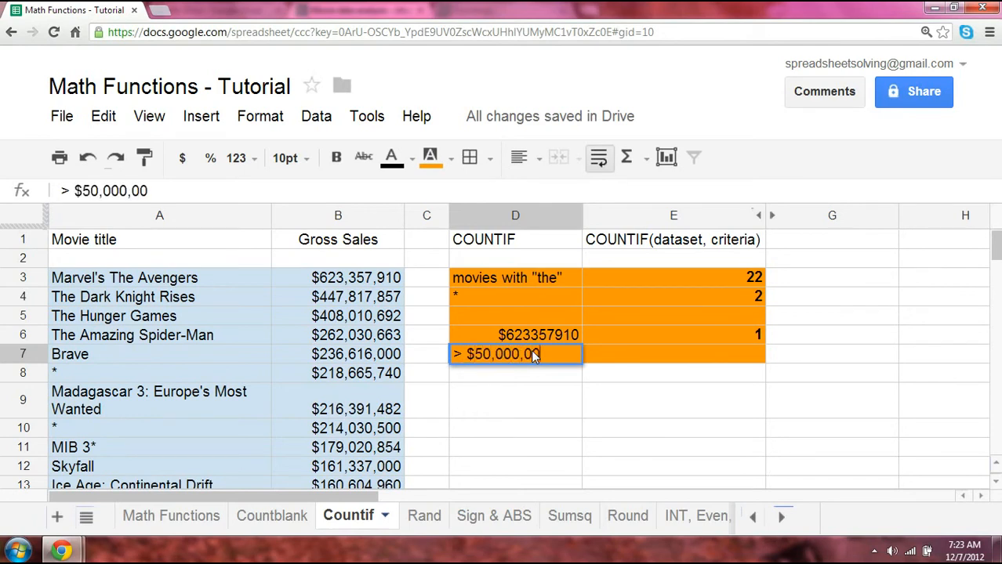
pyautogui.press('Return')
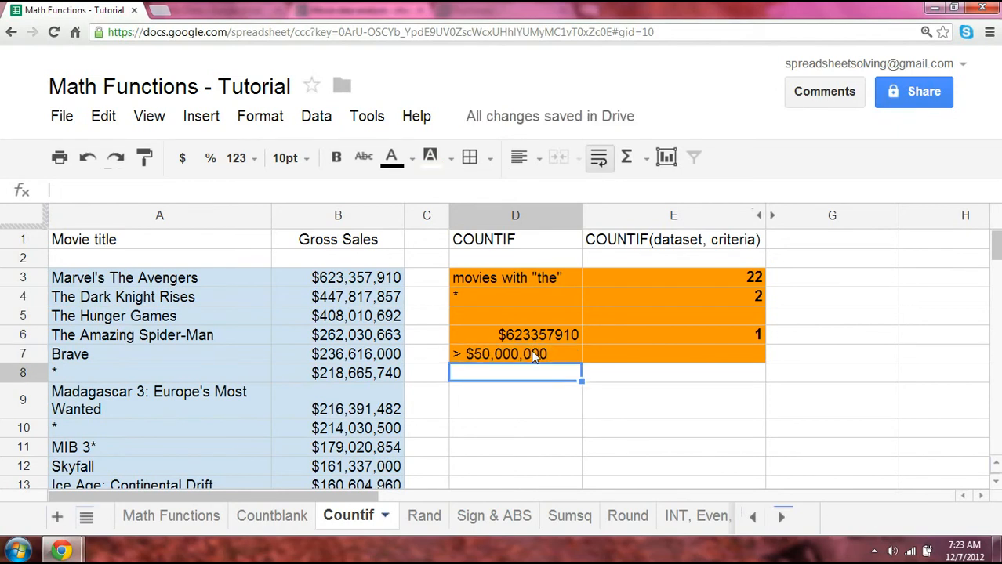
pyautogui.click(534, 355)
pyautogui.moveTo(544, 336); pyautogui.dragTo(549, 355)
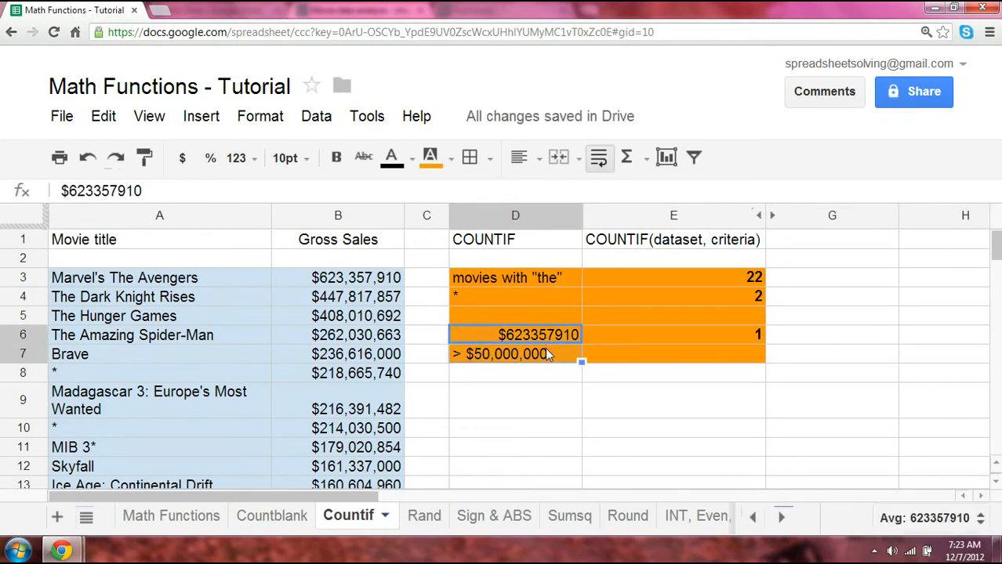
# Start a COUNTIF formula in E7 with the gross sales range B3:B102 as its dataset.
pyautogui.click(588, 354)
pyautogui.write('=')
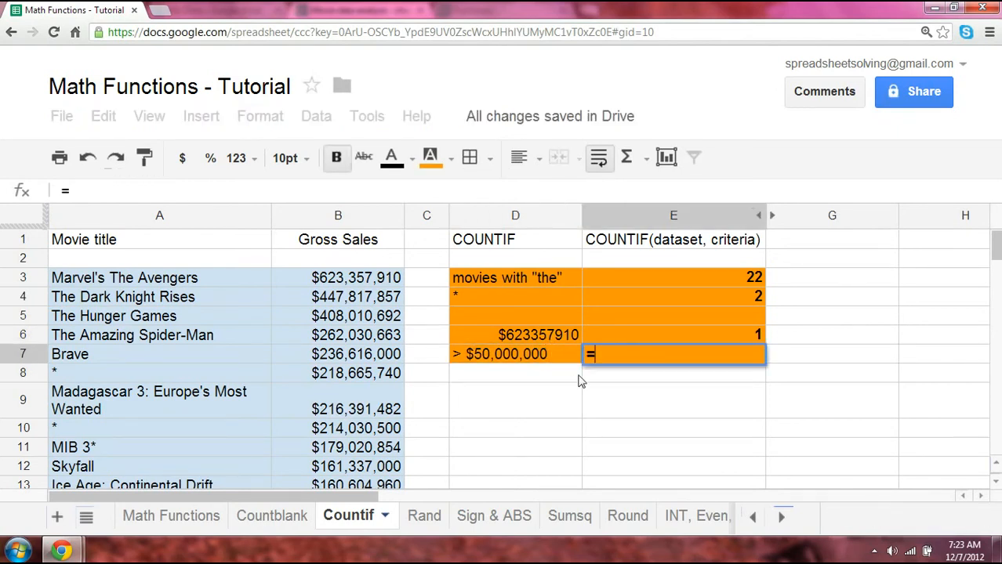
pyautogui.write('countif(')
pyautogui.press('Left')
pyautogui.press('Left')
pyautogui.press('Left')
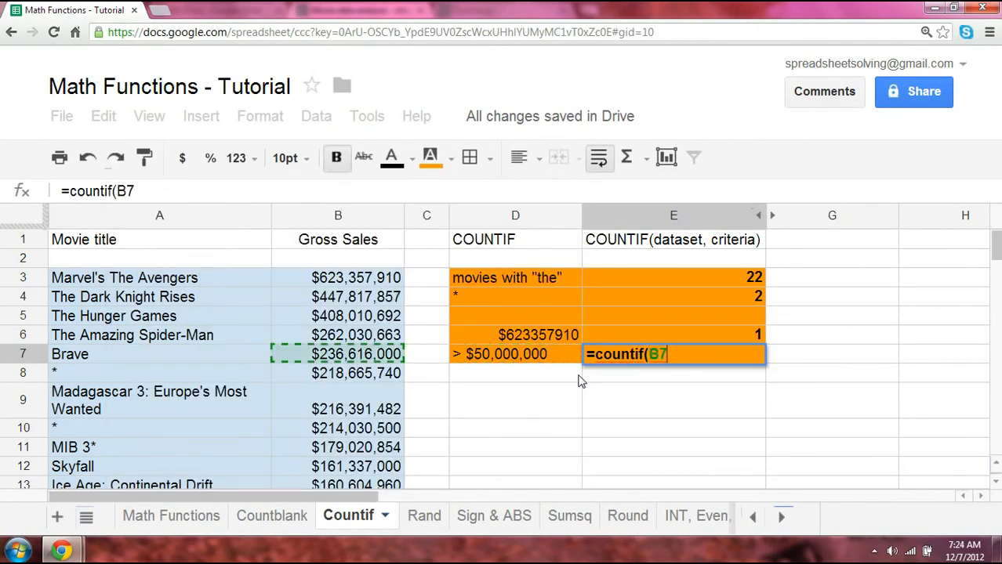
pyautogui.press('Up')
pyautogui.press('Up')
pyautogui.press('Up')
pyautogui.press('Up')
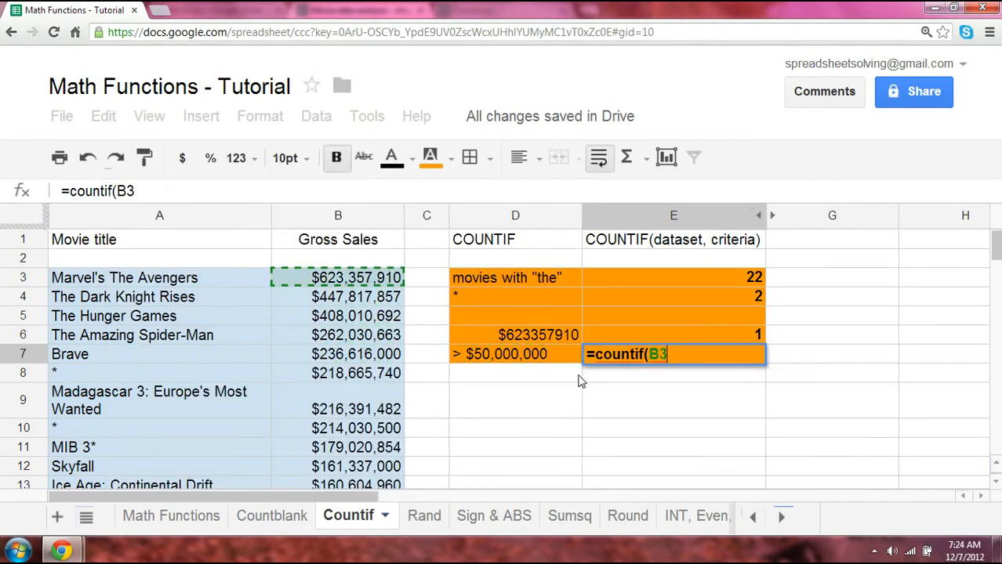
pyautogui.press('Up')
pyautogui.hotkey('ctrl', 'shift', 'Down')
pyautogui.press('Down')
pyautogui.hotkey('ctrl', 'shift', 'Down')
pyautogui.write(', ')
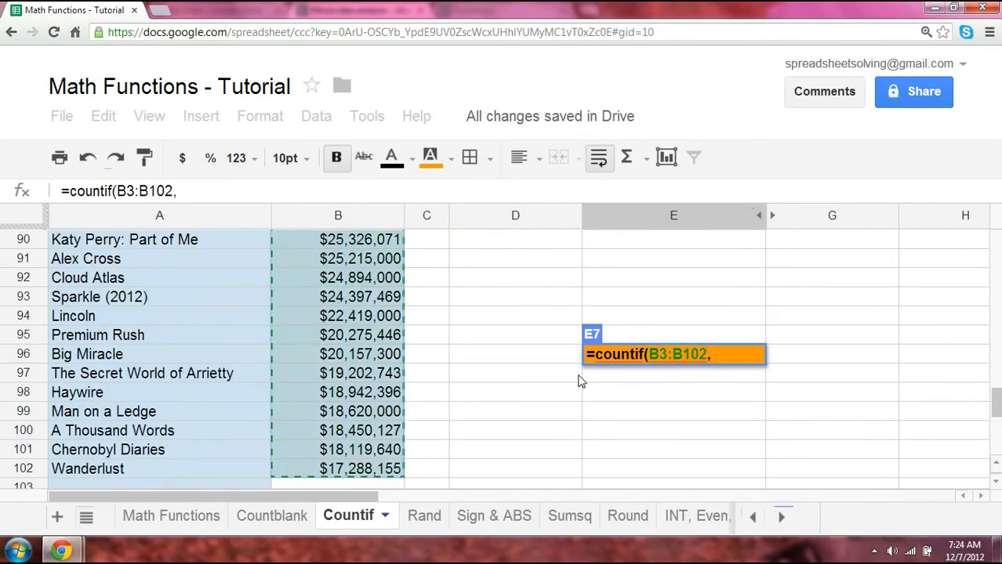
# Complete the E7 formula with the quoted criterion ">"&"50,000,000" to count gross sales above that amount.
pyautogui.write('">"&50')
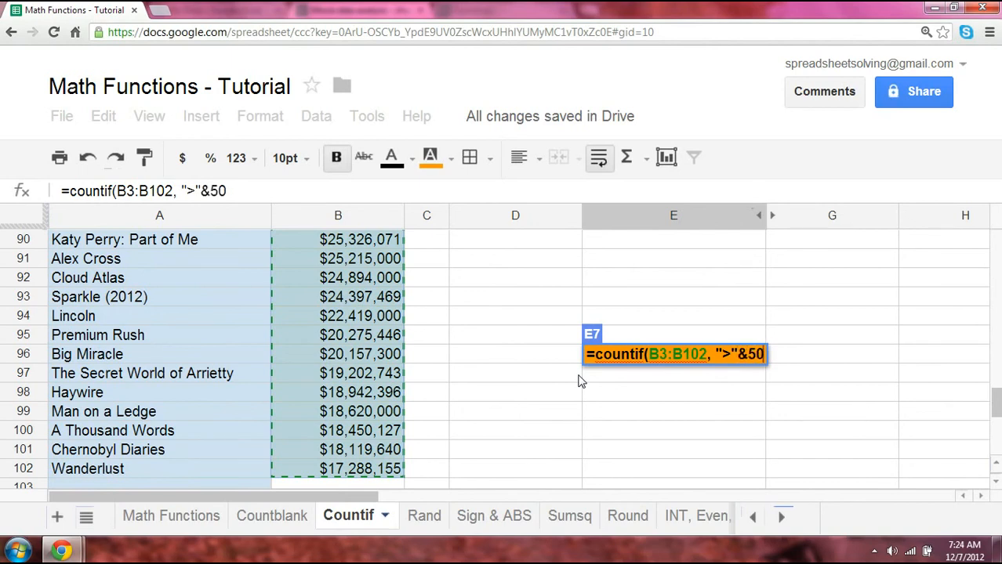
pyautogui.write(',000,0')
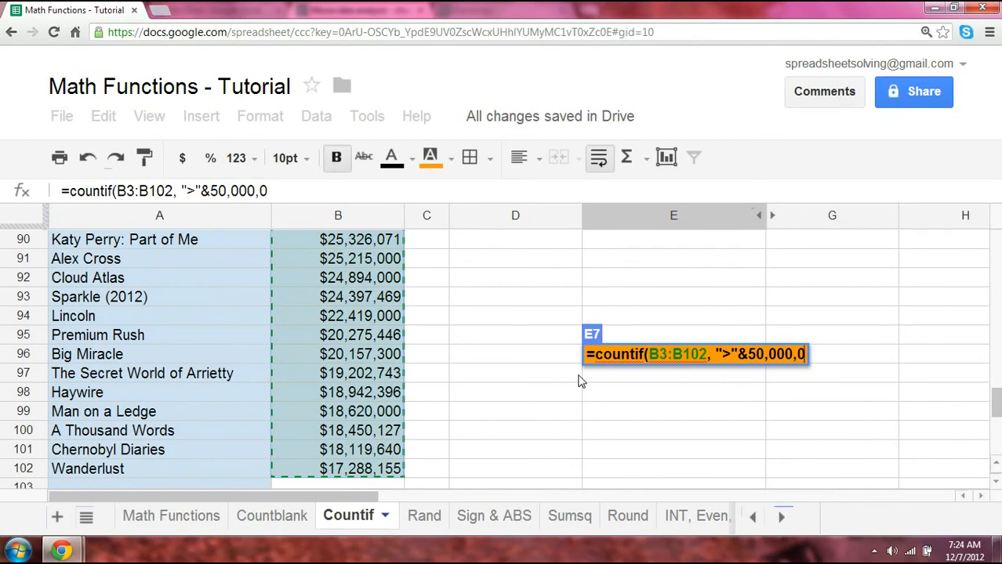
pyautogui.write('00)')
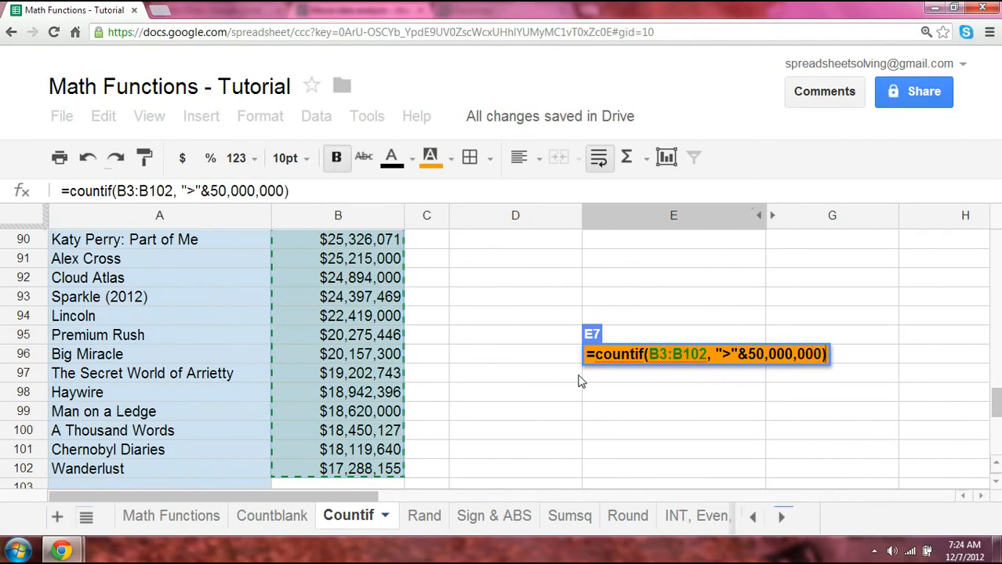
pyautogui.click(749, 355)
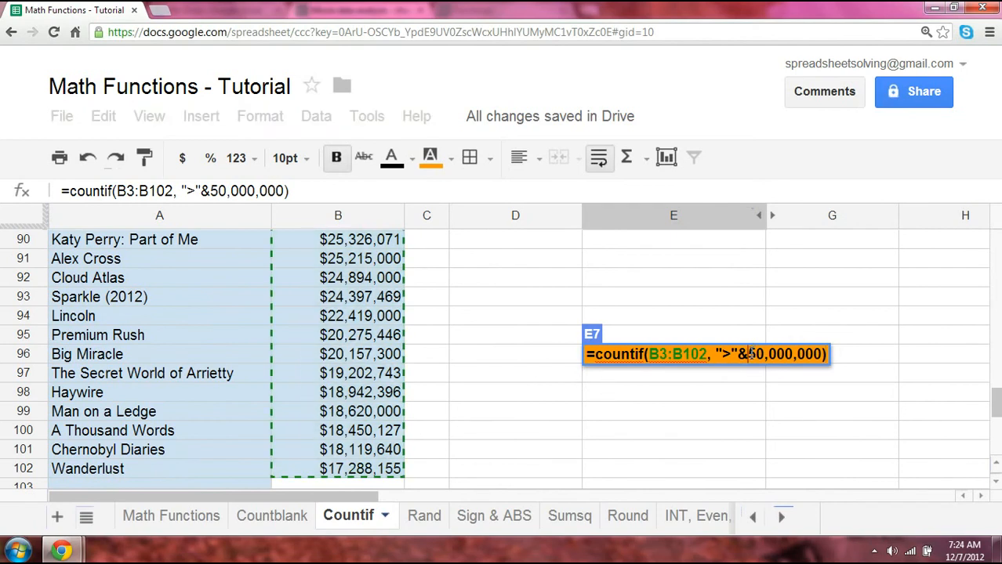
pyautogui.write('"')
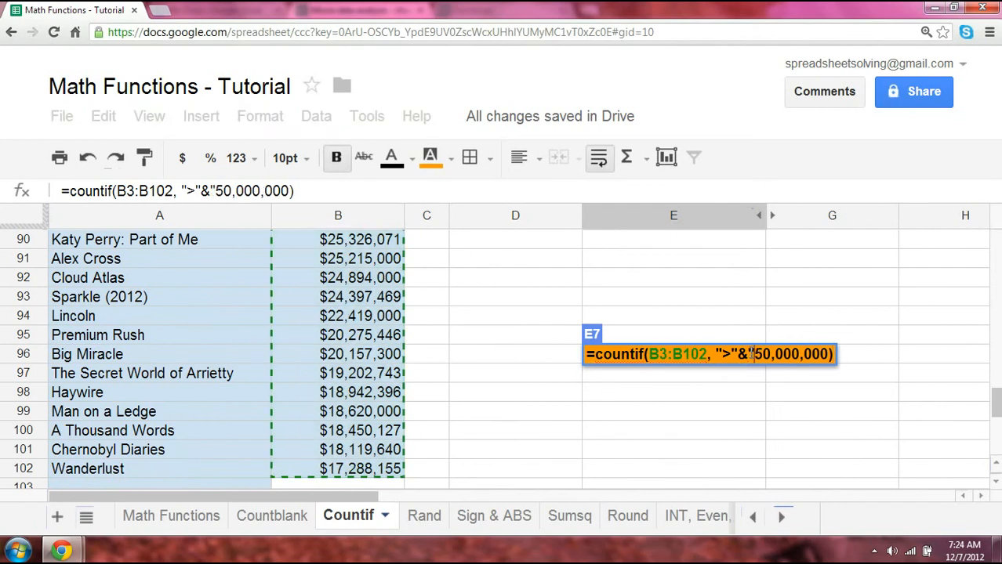
pyautogui.click(826, 355)
pyautogui.write('"')
pyautogui.press('Return')
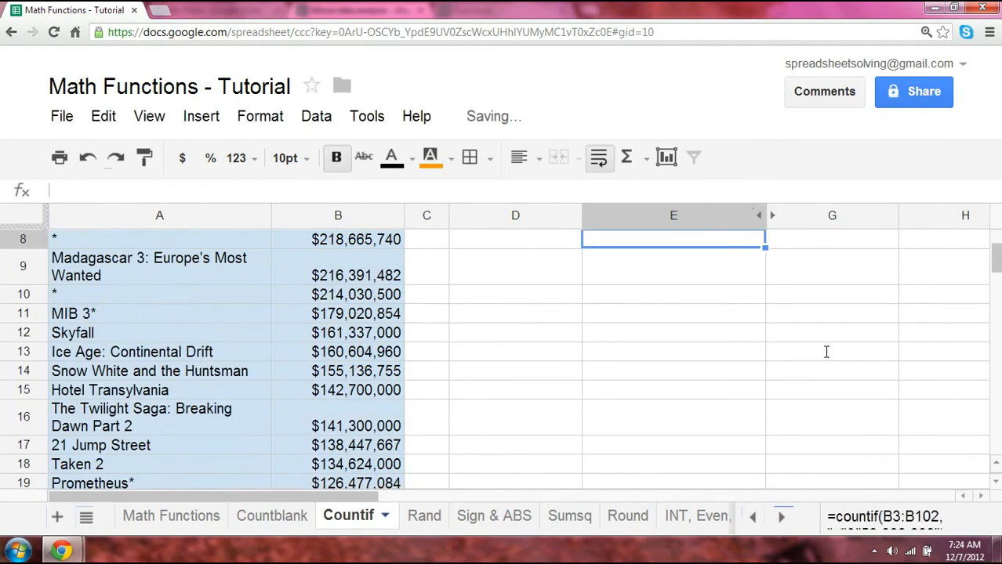
pyautogui.scroll(3, 790, 359)
pyautogui.click(729, 354)
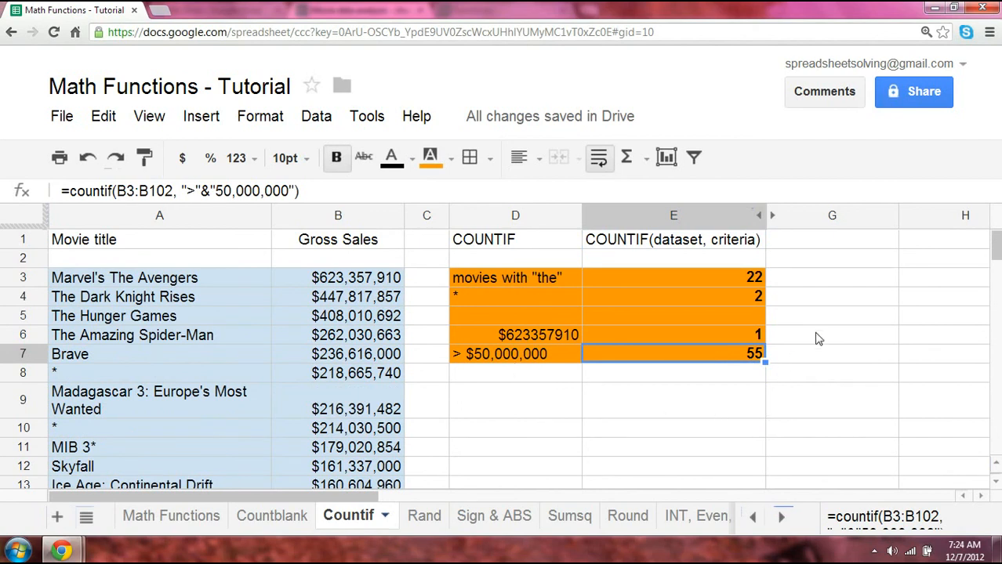
pyautogui.click(826, 246)
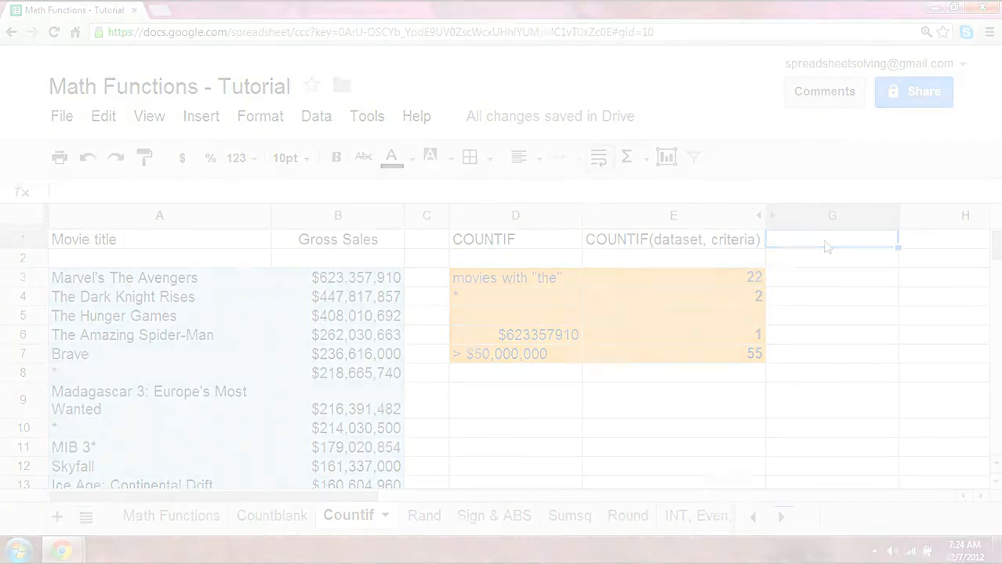